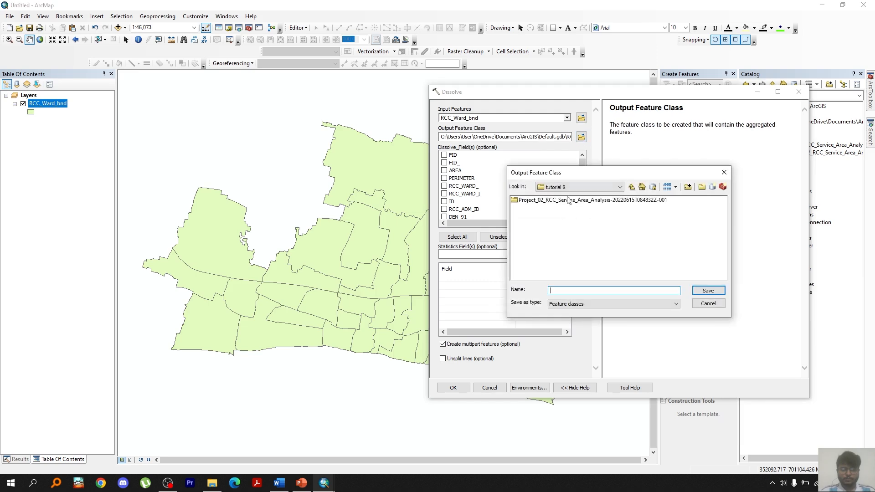
Save the Dissolve output into the project's ans folder and run the dissolve of RCC_Ward_bnd
double_click(524, 201)
double_click(523, 201)
click(571, 290)
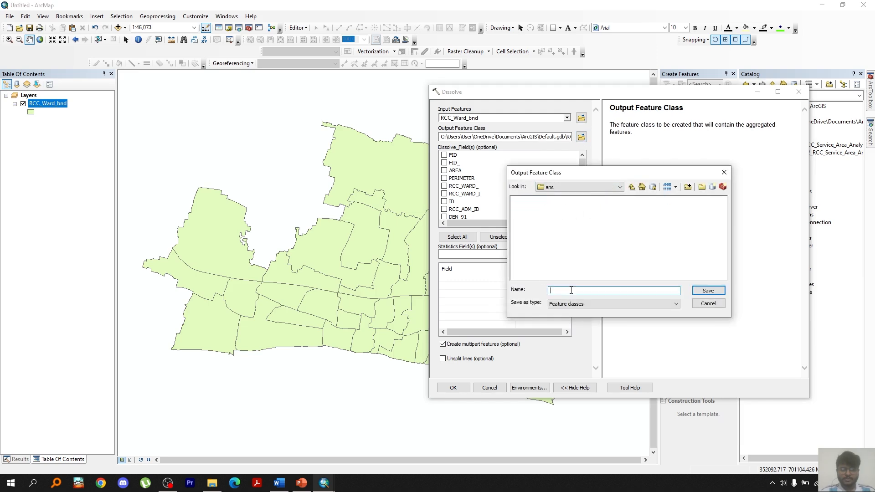
click(709, 292)
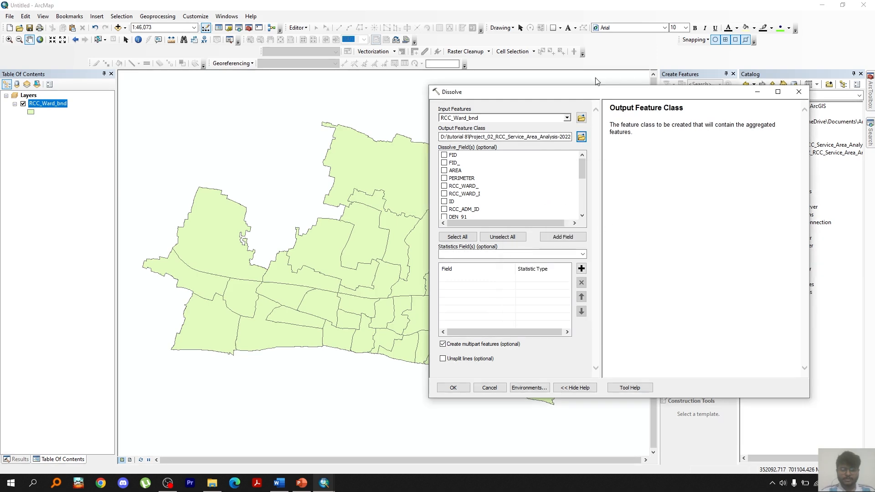
scroll(502, 192, down, 3)
click(453, 387)
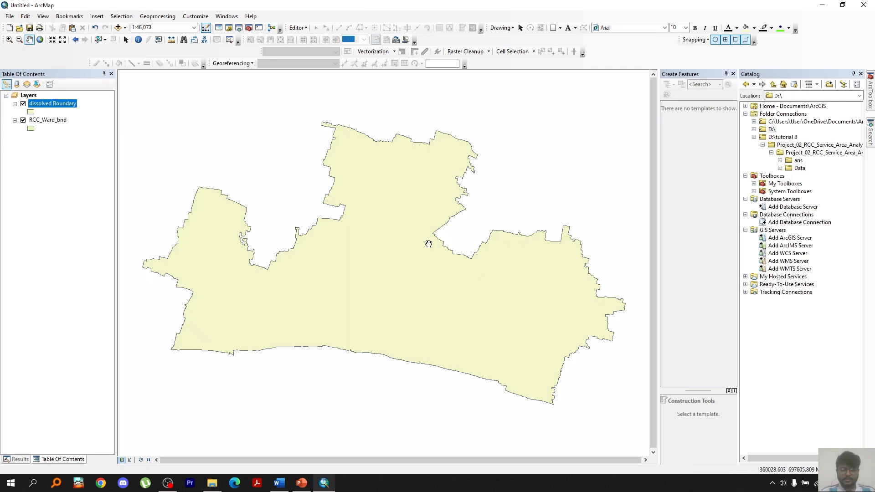
Add Education_Facilities.shp from the project's Data folder to the map
click(780, 168)
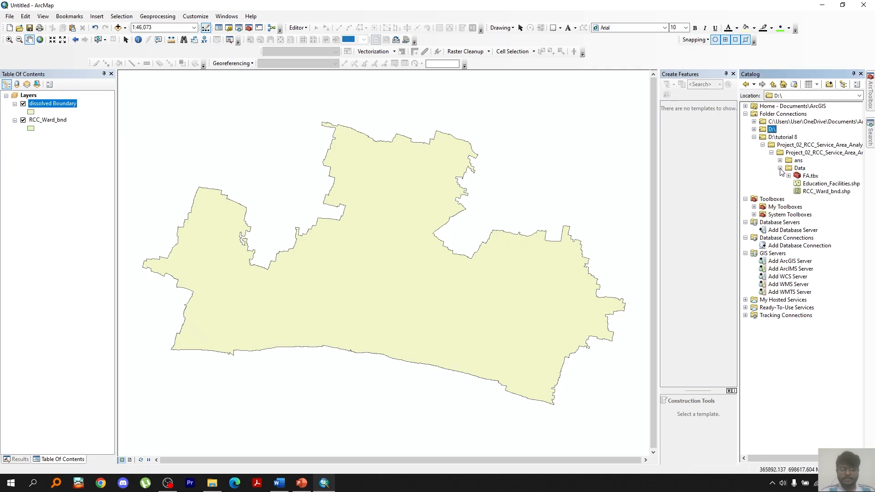
drag(830, 184, 411, 181)
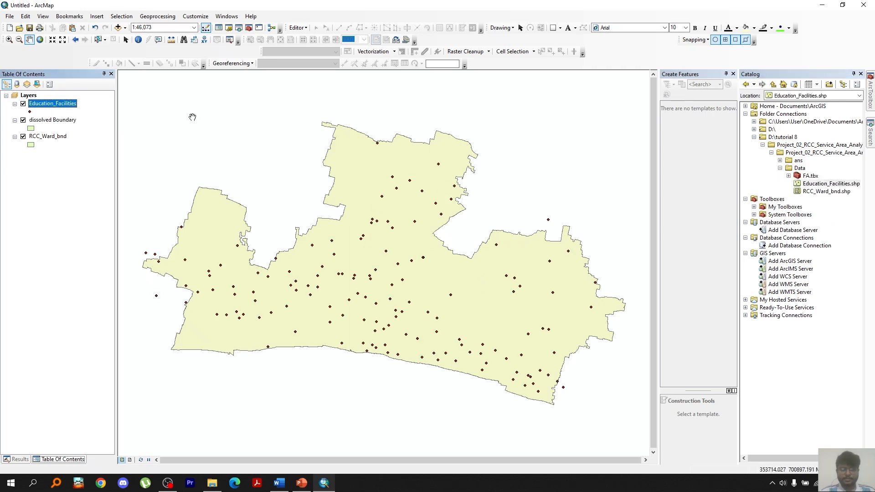
Select Education_Facilities features by attributes where "LANDUSE" = 'Primary School'
click(122, 16)
click(140, 27)
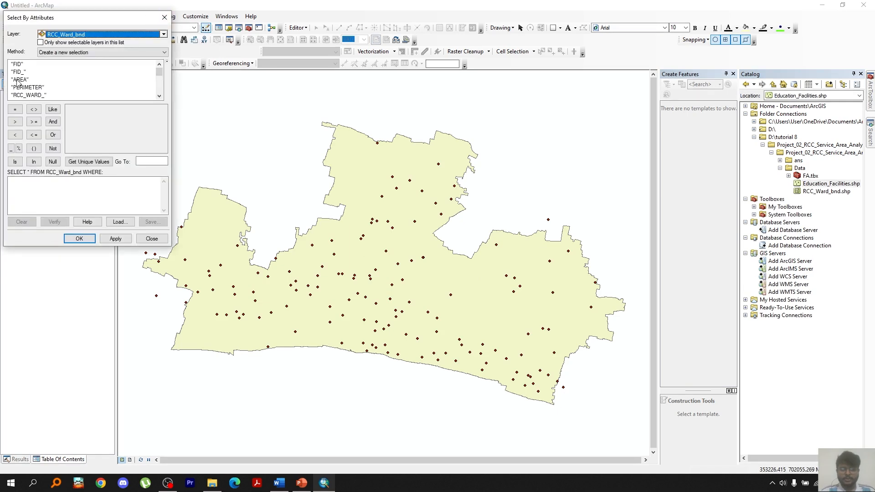
scroll(22, 90, down, 2)
click(163, 34)
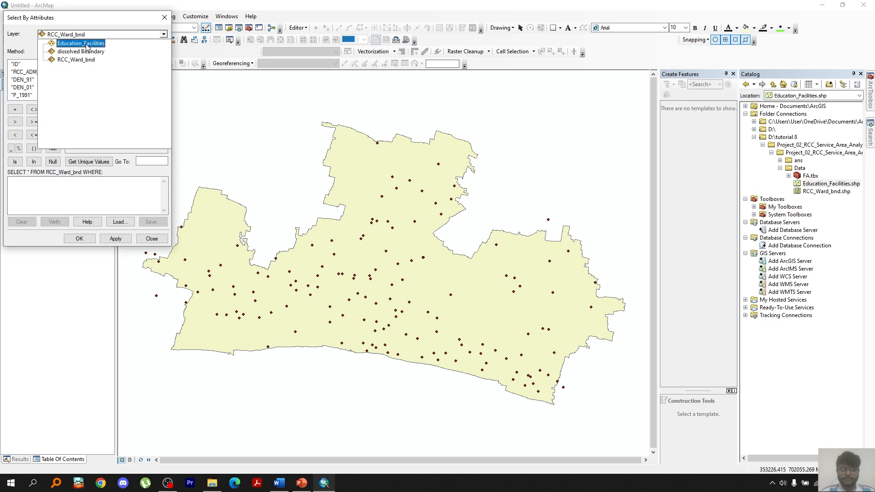
click(81, 43)
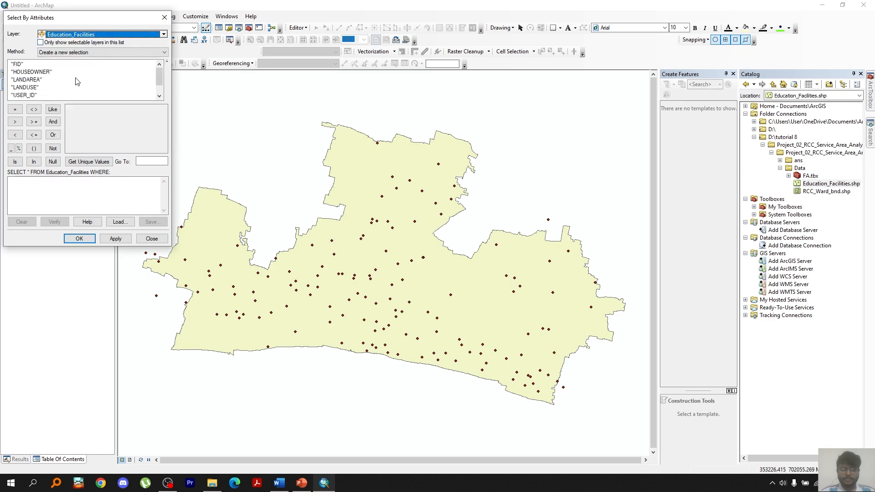
double_click(23, 87)
click(15, 110)
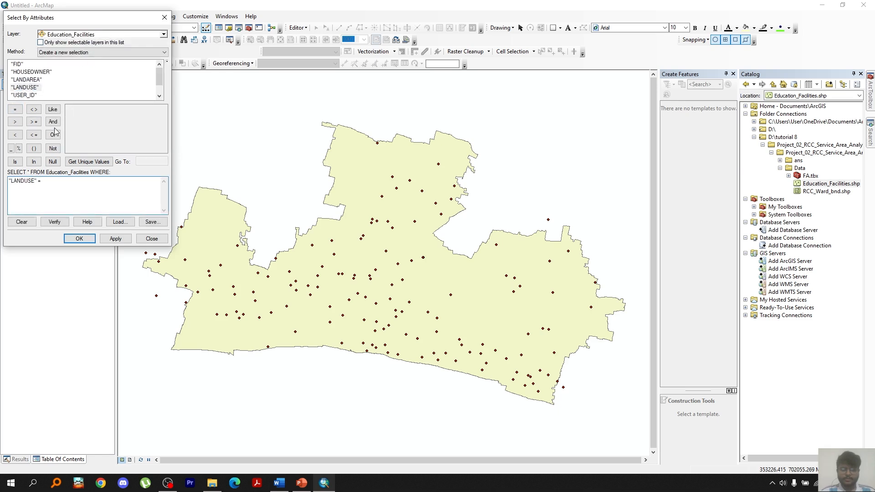
click(88, 162)
double_click(86, 117)
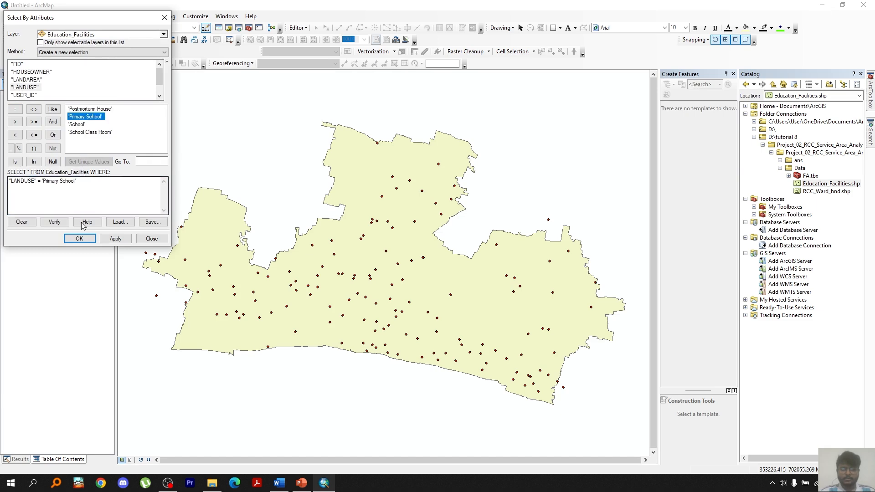
click(79, 239)
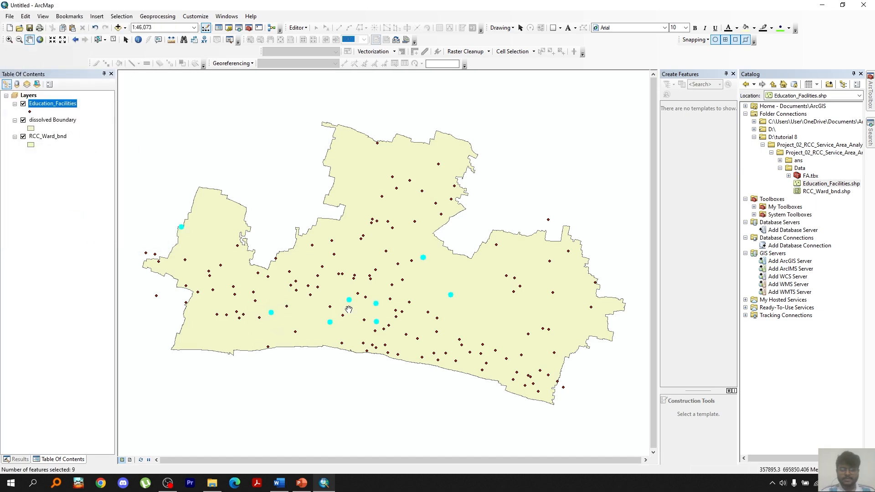
Create a layer from the selected primary schools and hide the Education_Facilities and dissolved Boundary layers
right_click(39, 105)
mouse_move(150, 196)
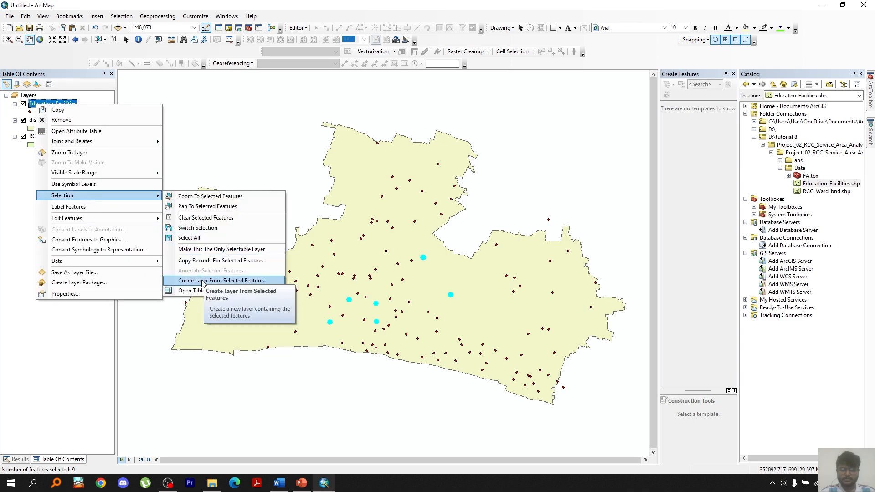
click(206, 281)
click(23, 120)
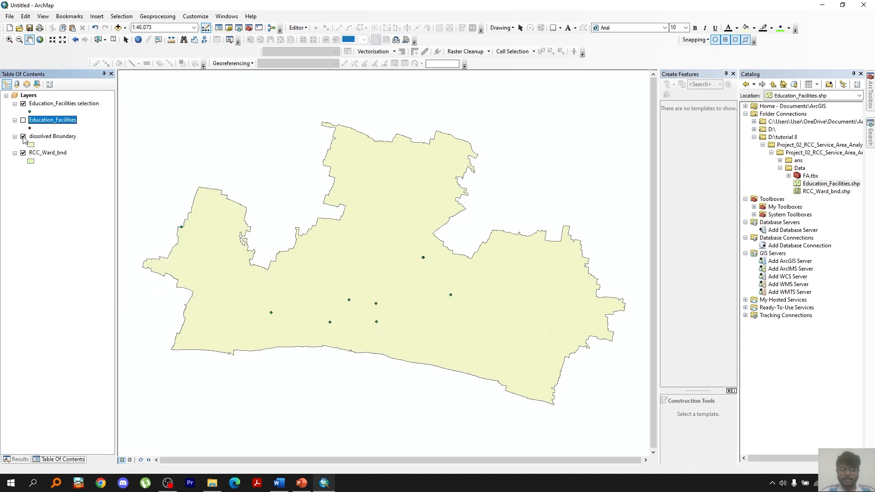
click(23, 136)
Buffer the Education_Facilities selection layer by 500 Meters
click(157, 16)
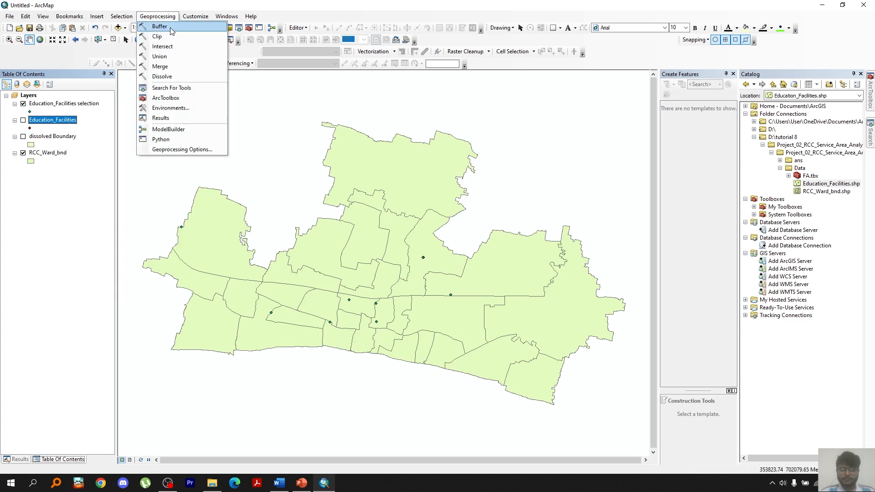
click(159, 26)
drag(63, 104, 486, 122)
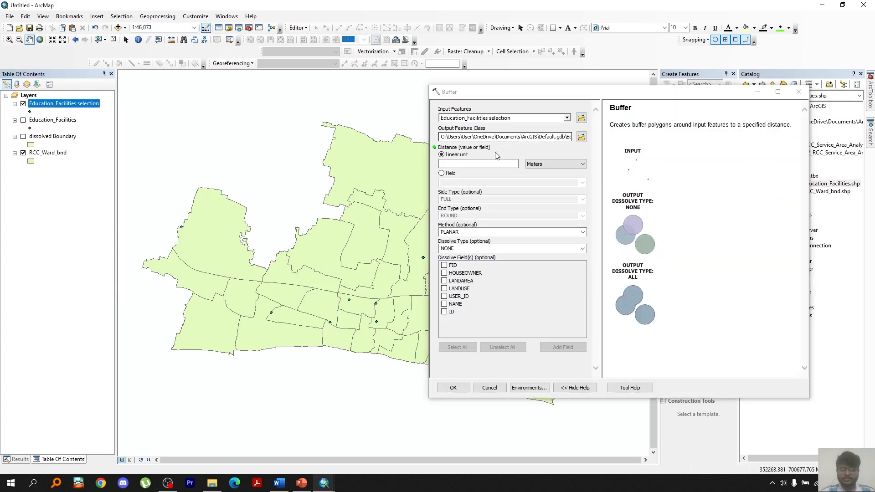
click(581, 137)
click(728, 177)
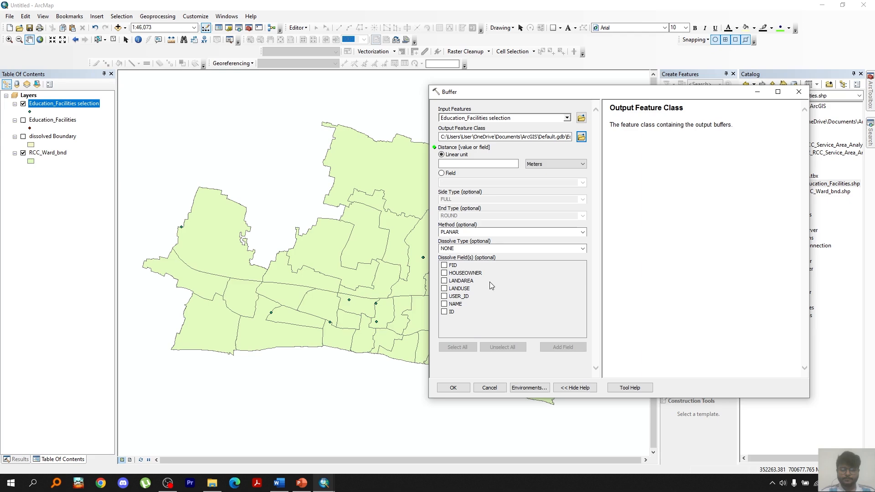
click(505, 163)
text(500)
click(467, 387)
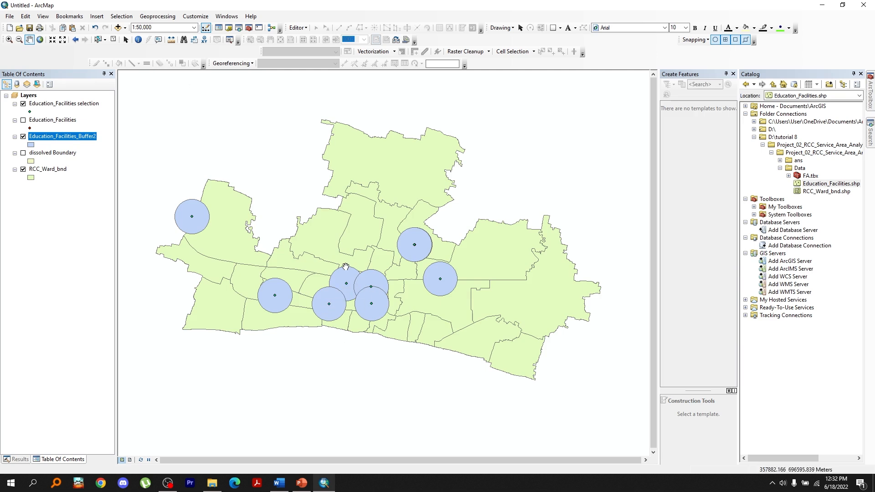
Intersect the Education_Facilities_Buffer2 layer with itself to get the overlapping buffer zones
click(157, 16)
click(157, 44)
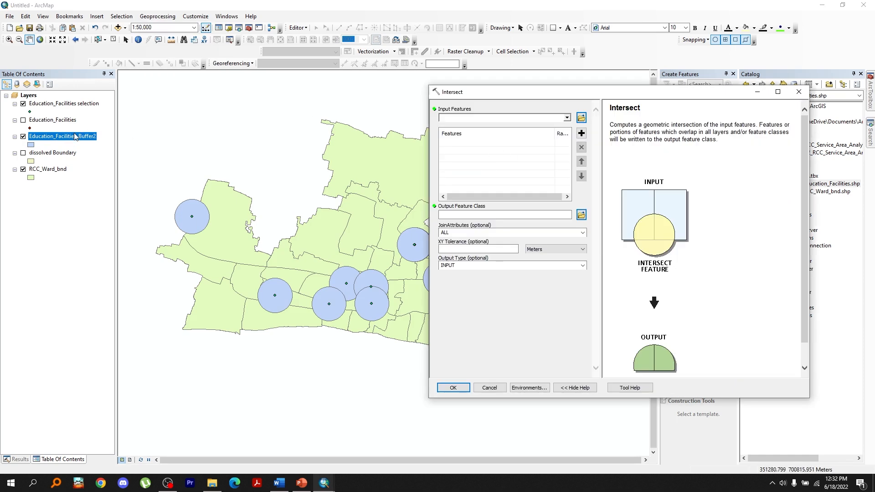
drag(75, 137, 452, 125)
click(453, 387)
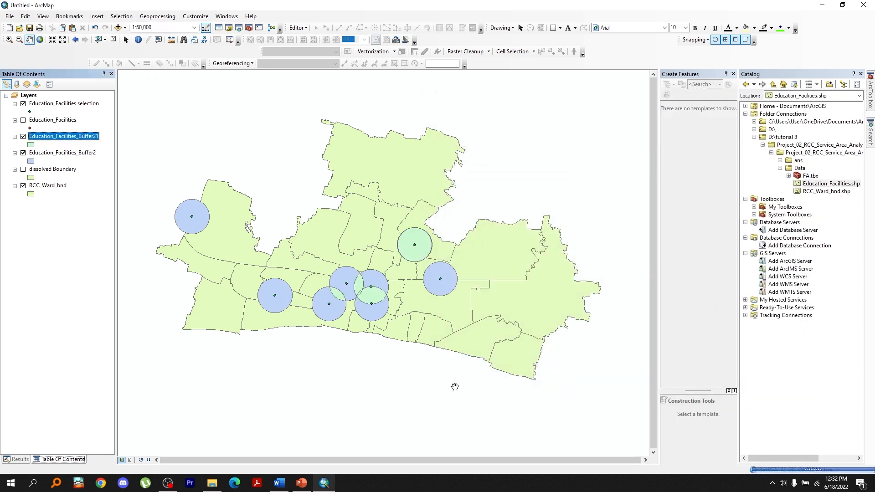
Dissolve the Education_Facilities_Buffer2 layer into a single served area
scroll(367, 298, up, 2)
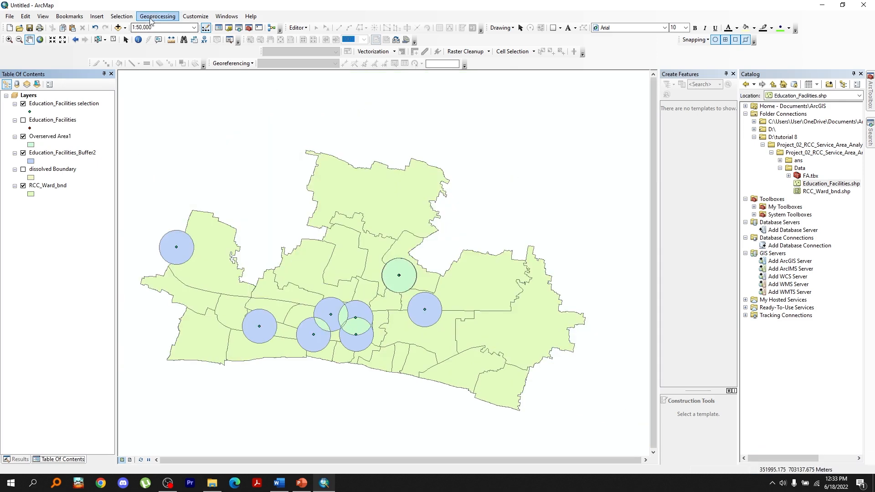
click(157, 16)
click(161, 77)
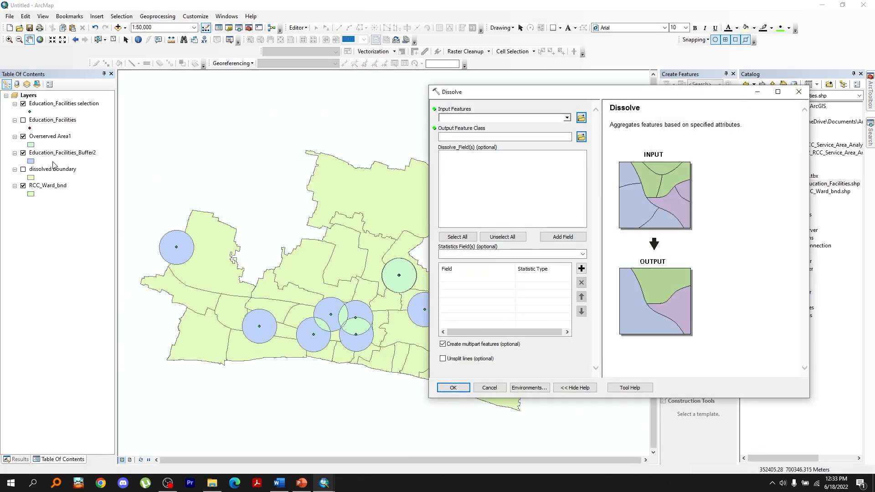
drag(61, 157, 475, 120)
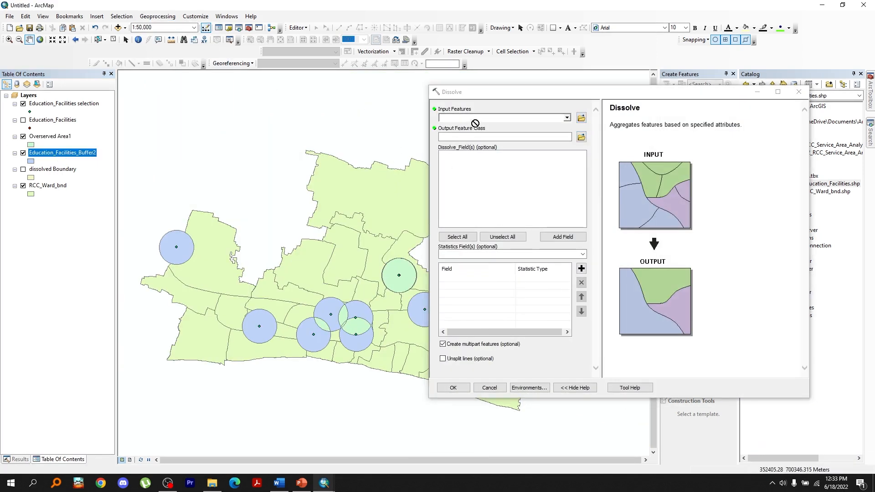
click(451, 387)
Dissolve the Overserved Area1 layer and name the resulting layer Overserved Area
click(157, 17)
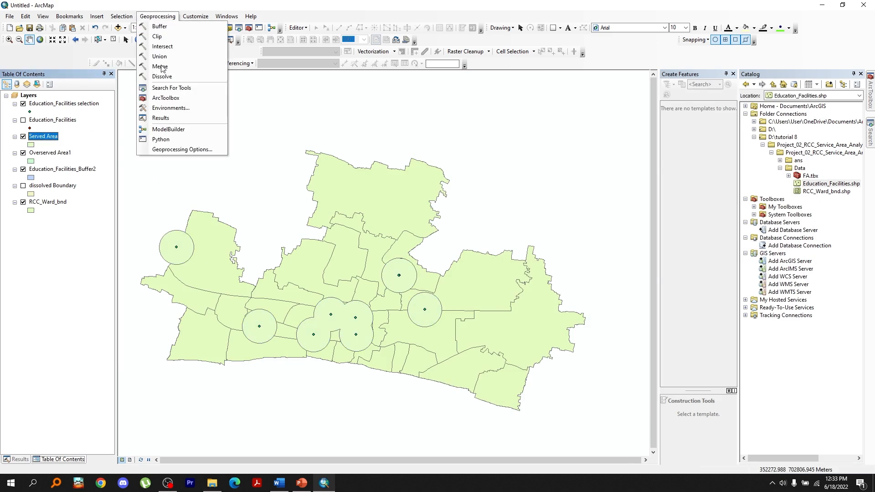
click(161, 76)
drag(61, 154, 501, 118)
click(453, 388)
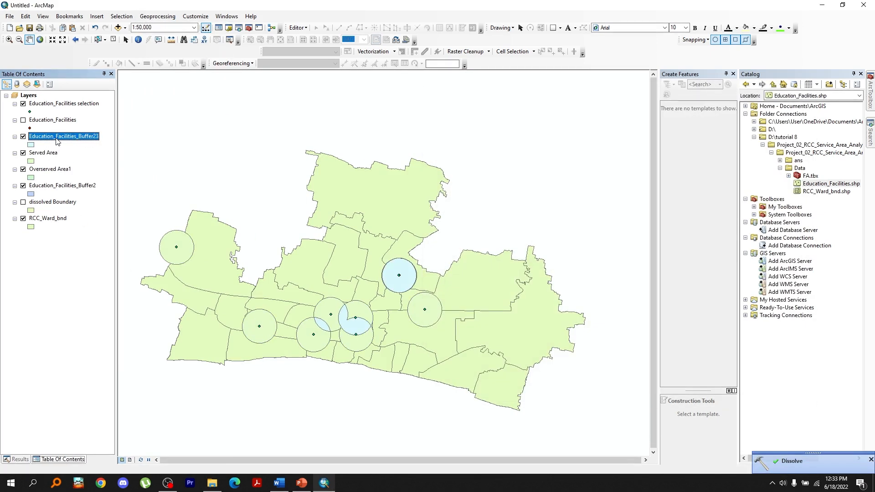
text(Overserved Area)
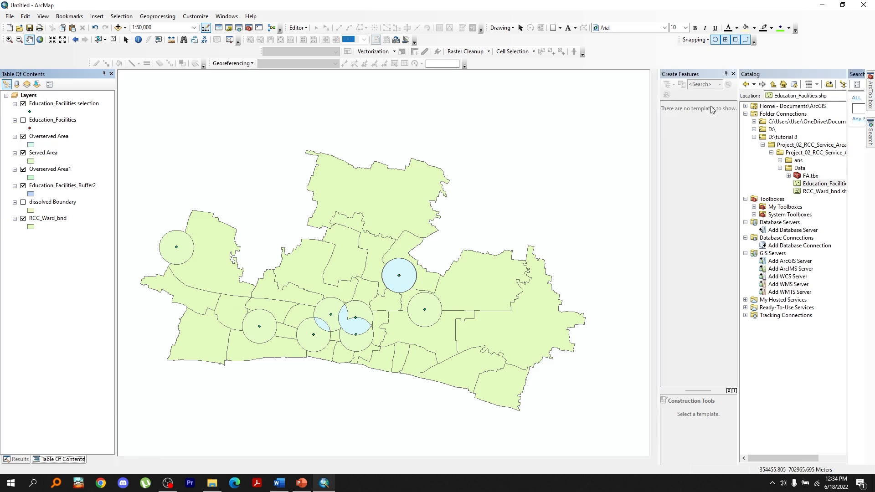
Search for the Erase (Analysis) tool and erase the Served Area from RCC_Ward_bnd
click(871, 133)
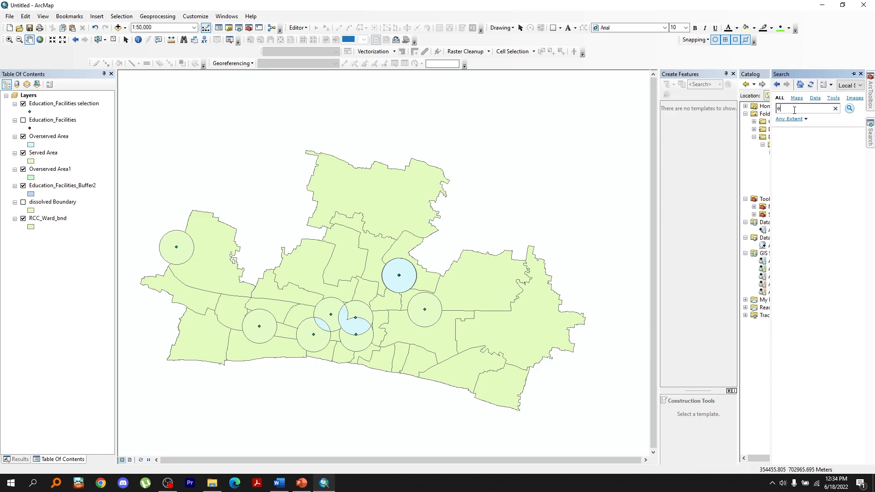
click(851, 109)
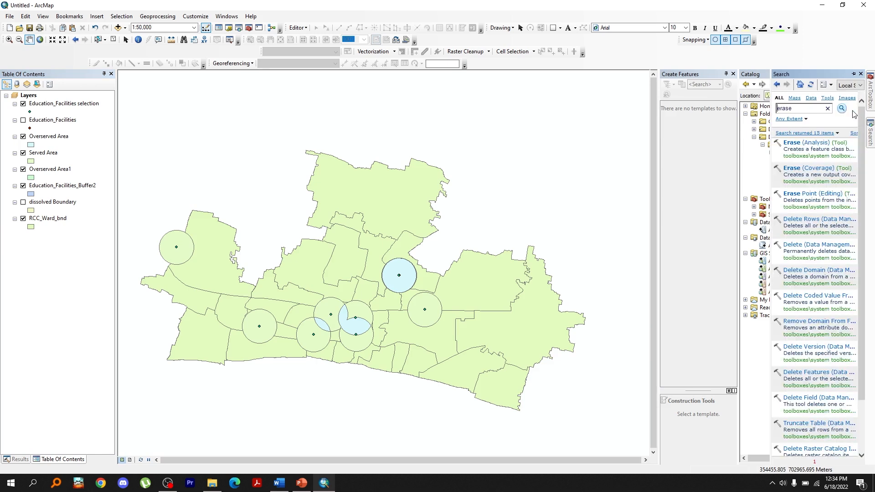
click(816, 143)
drag(55, 219, 469, 124)
drag(44, 152, 502, 137)
click(453, 387)
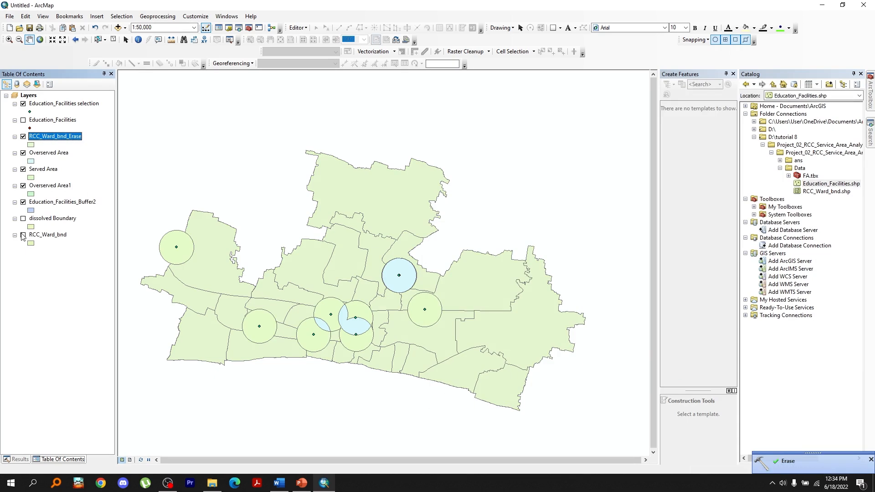
Turn off the display of the intermediate area and buffer layers
click(23, 153)
click(23, 170)
click(23, 186)
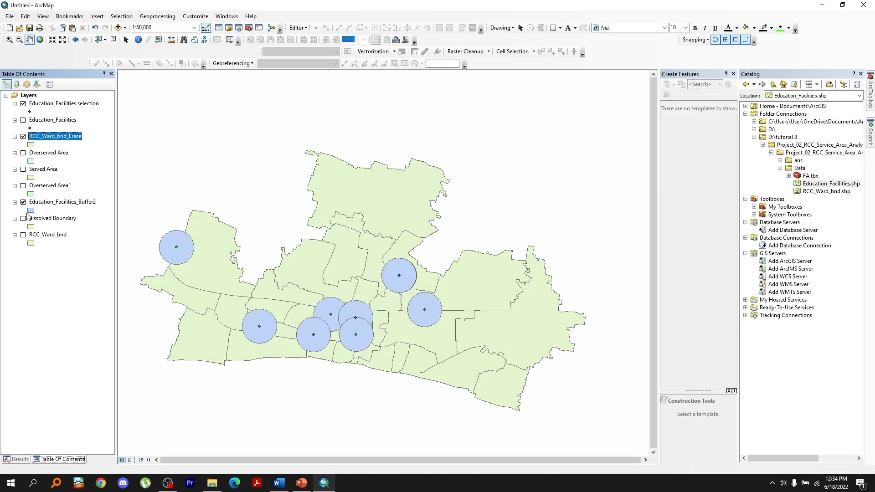
click(23, 202)
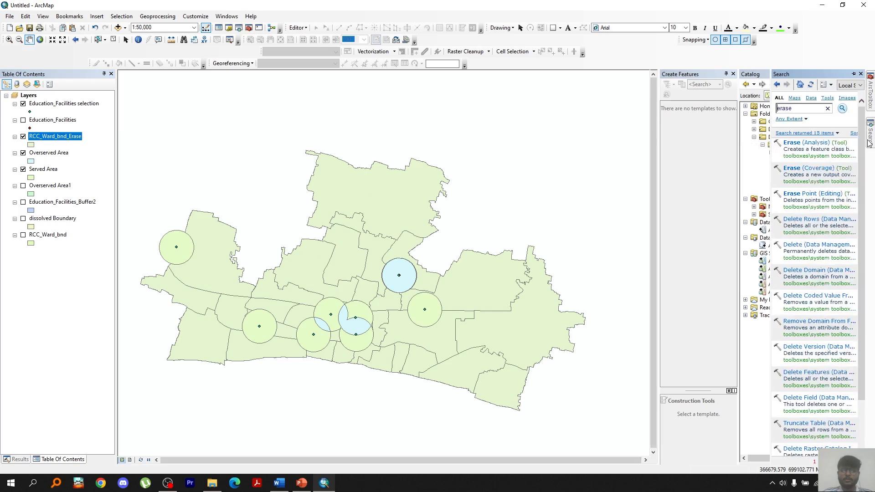
Erase the Overserved Area from the Served Area with the Erase (Analysis) tool
click(801, 145)
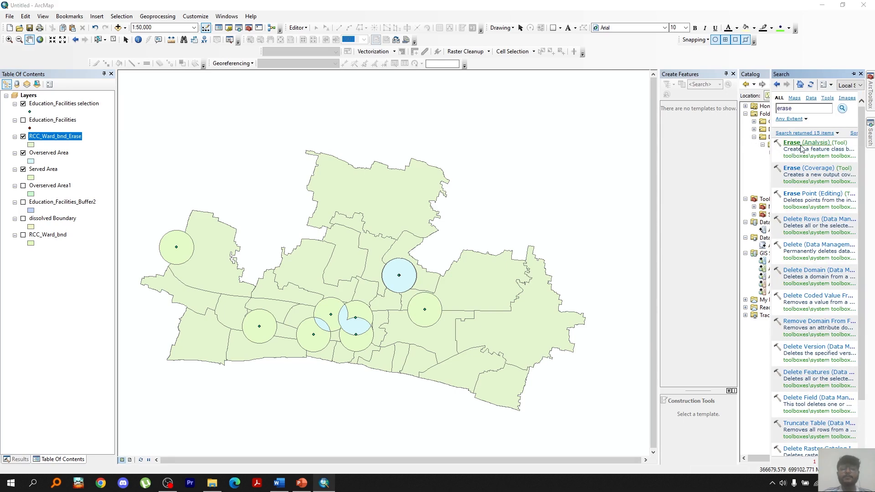
ctrl+click(42, 170)
drag(41, 173, 455, 120)
drag(53, 155, 459, 137)
click(453, 387)
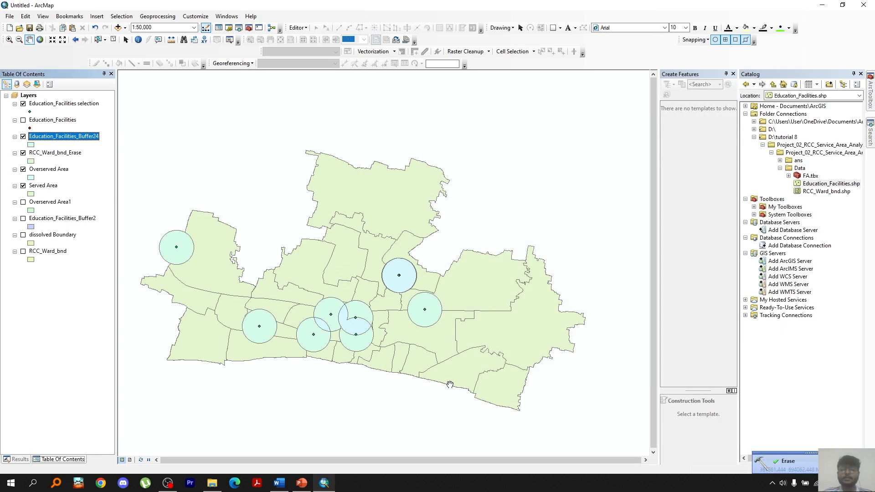
Set layer visibility to show the served, unserved and overserved areas over RCC_Ward_bnd
click(23, 186)
click(23, 169)
click(22, 153)
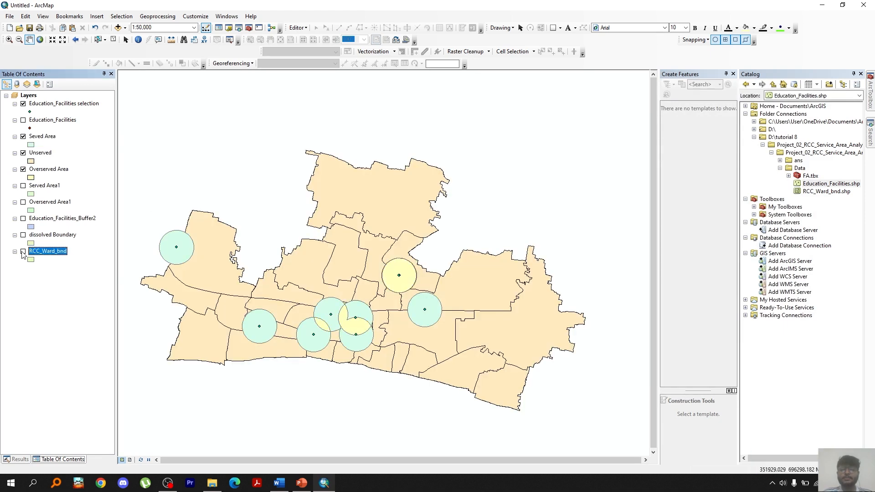
click(23, 252)
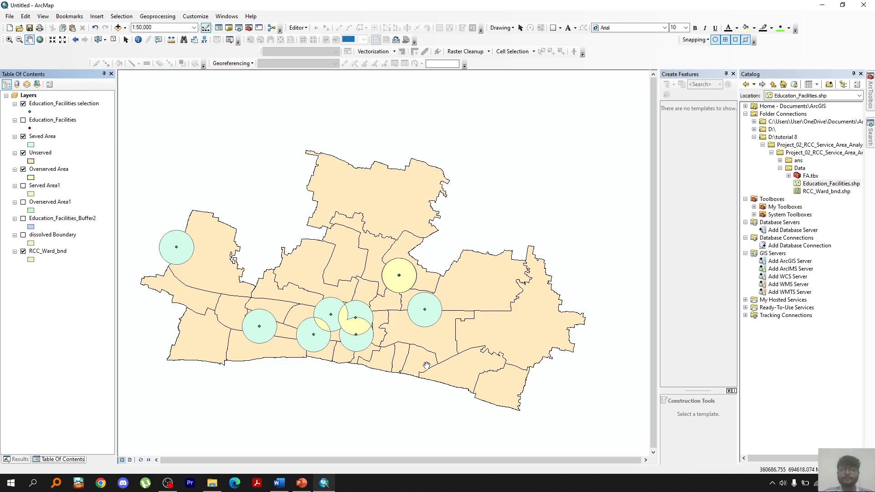
Insert a new data frame into the map document
click(97, 16)
click(109, 27)
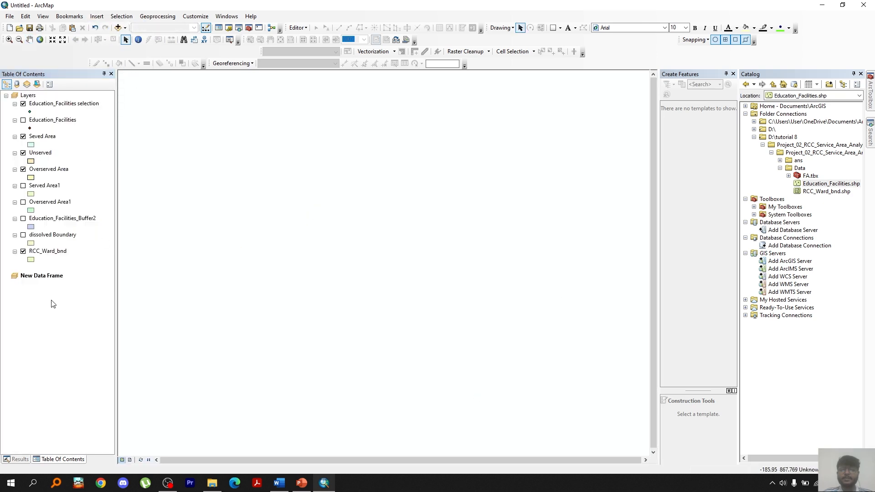
Copy the Seved Area, Unserved, Overserved Area and RCC_Ward_bnd layers into the new data frame
click(49, 137)
shift+click(50, 170)
click(46, 141)
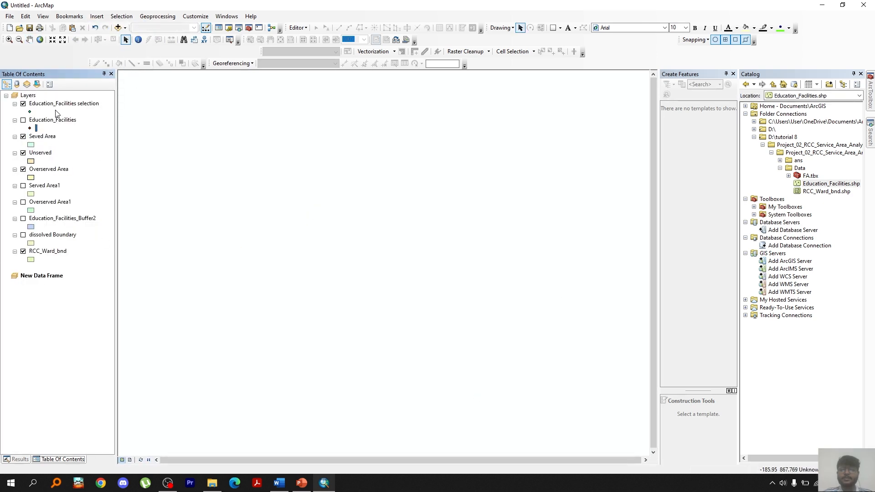
click(38, 136)
shift+click(48, 171)
drag(44, 139, 49, 286)
drag(48, 251, 45, 335)
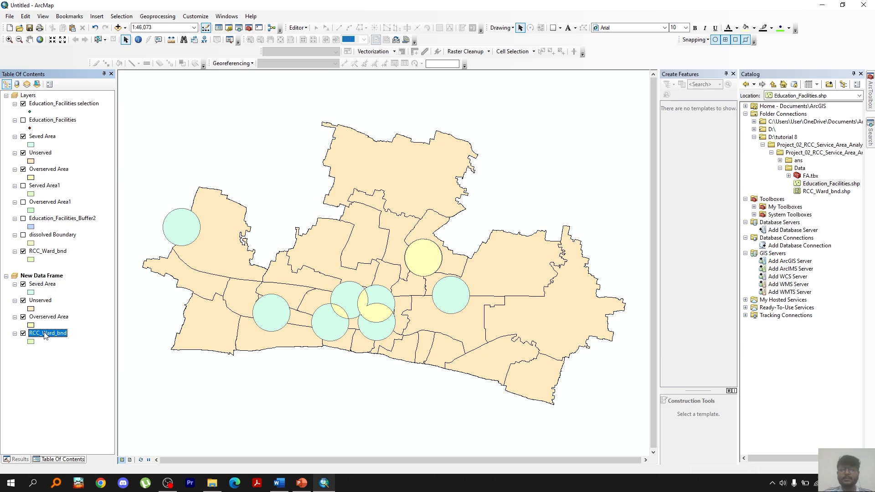
Add a text field named Type to the Seved Area layer's attribute table
right_click(42, 284)
click(69, 116)
click(107, 101)
click(126, 168)
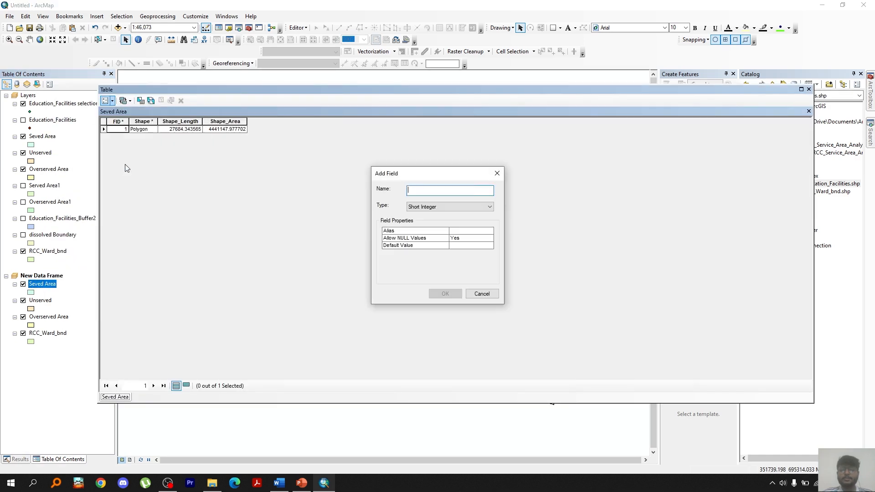
text(Type)
click(484, 208)
click(438, 239)
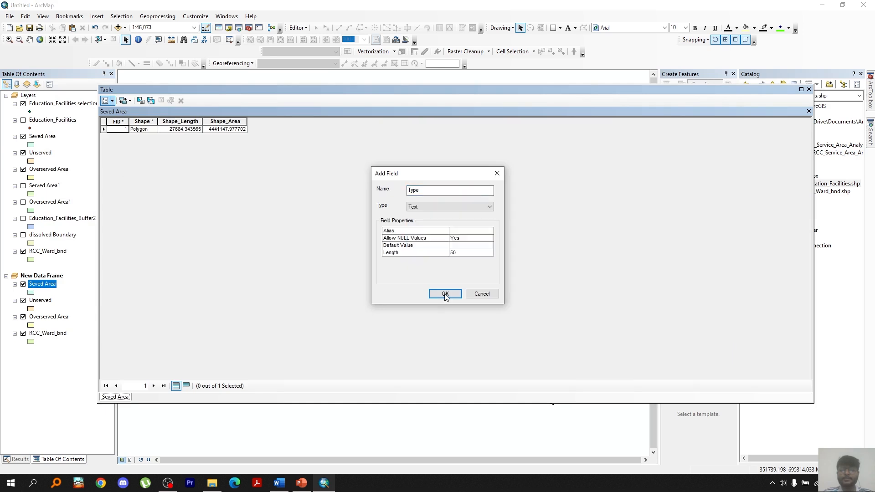
click(445, 296)
Calculate the Type field of the Seved Area layer as Served
right_click(319, 121)
click(342, 180)
click(367, 254)
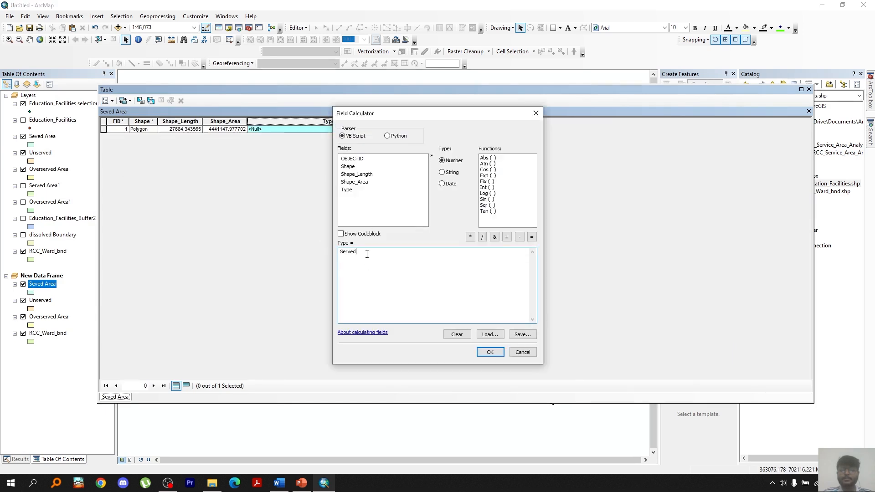
click(490, 352)
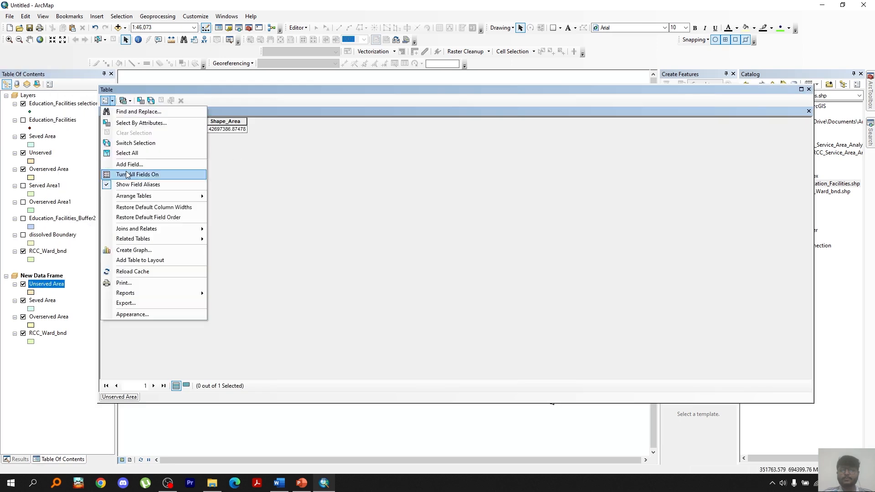
Fill the Type field of the Unserved Area and Overserved Area layers in the same way
click(137, 174)
text(Ty)
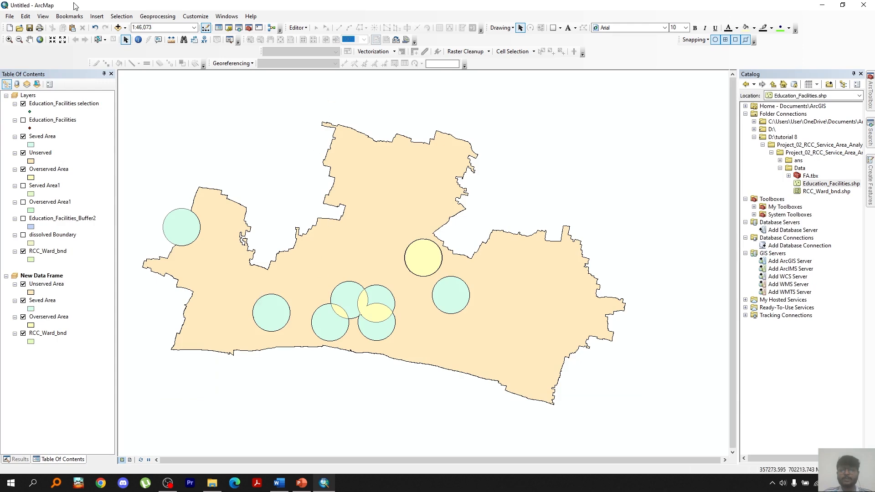
Merge the Unserved Area, Seved Area and Overserved Area layers, changing the merge rule of the Type output field
click(157, 16)
click(162, 68)
drag(46, 284, 503, 145)
drag(48, 300, 459, 148)
drag(48, 317, 478, 153)
click(446, 250)
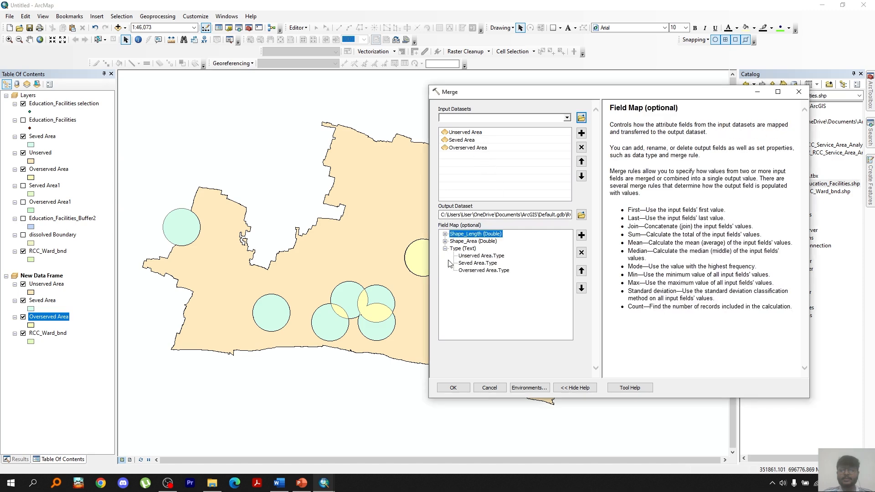
right_click(472, 249)
click(498, 296)
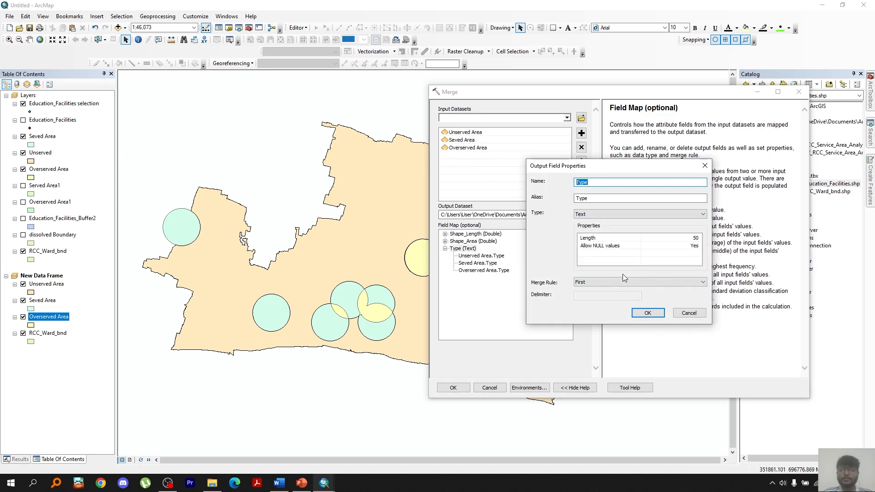
click(622, 281)
click(608, 305)
click(648, 313)
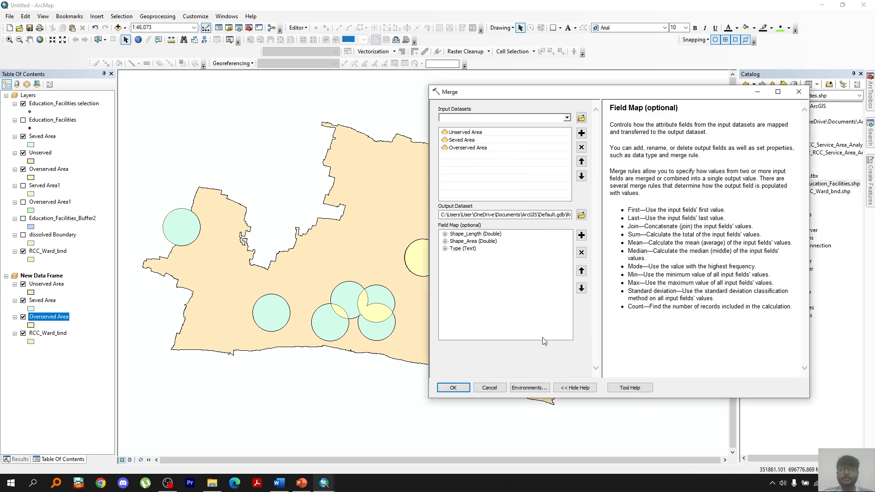
click(454, 388)
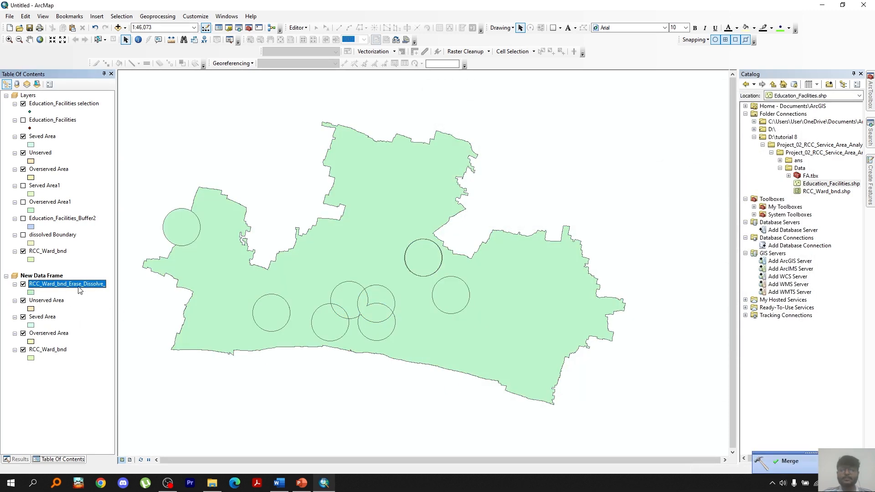
Identify polygons of the merged layer on the map to inspect their Type attribute
click(138, 40)
click(182, 229)
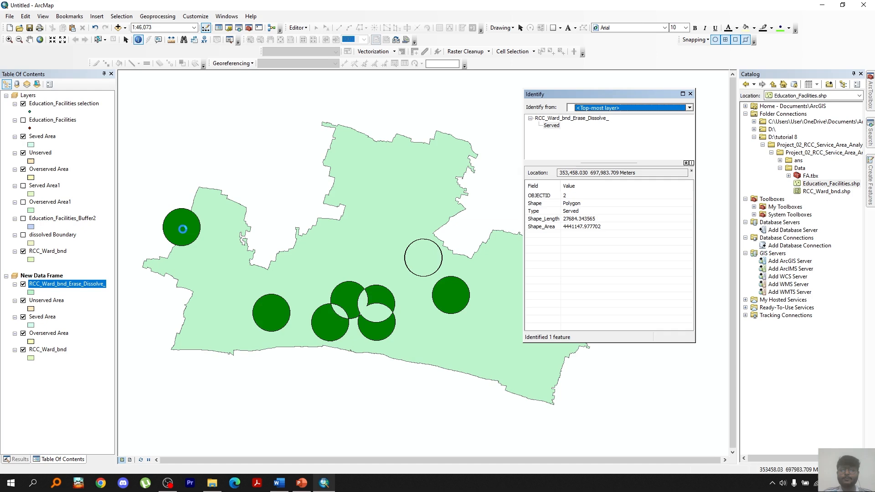
click(176, 234)
click(176, 234)
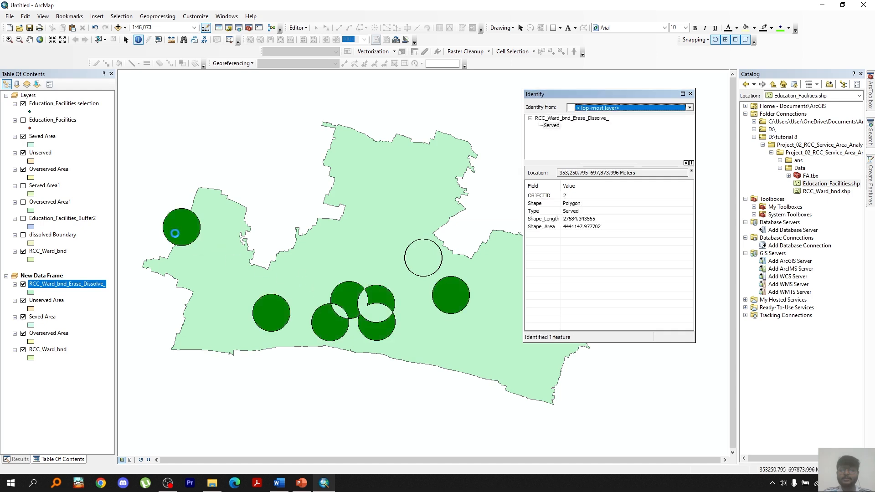
click(230, 277)
click(362, 305)
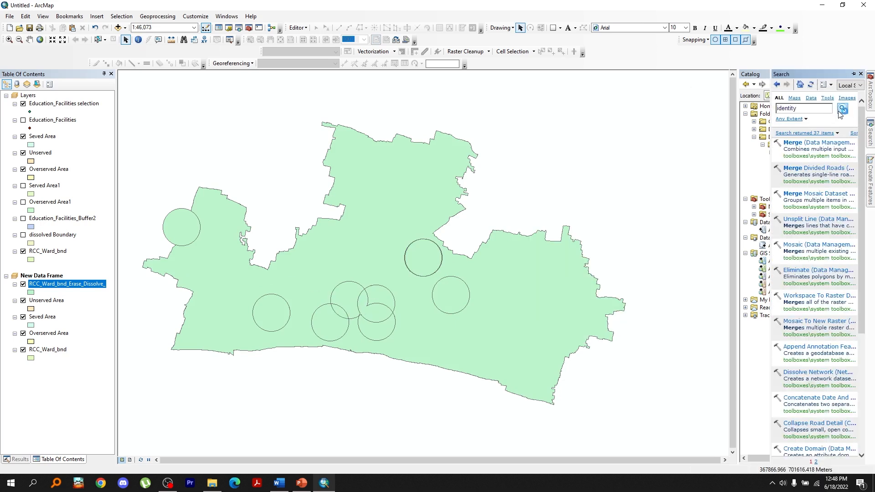
Run Identity with RCC_Ward_bnd as input features and the merged service layer as identity features
click(839, 112)
click(798, 194)
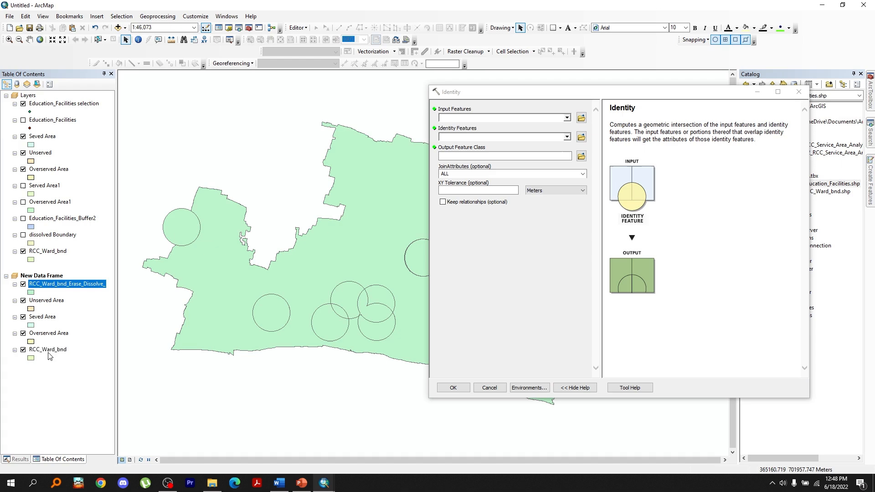
drag(50, 356, 501, 118)
drag(66, 284, 502, 137)
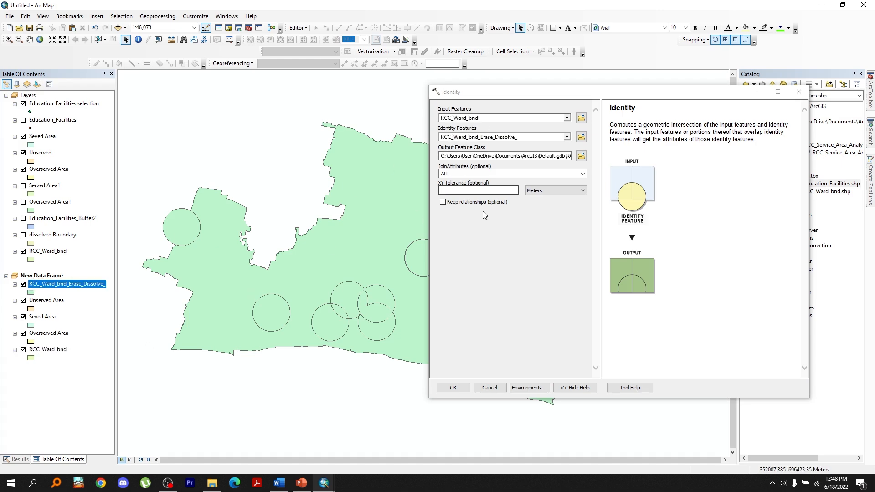
click(457, 390)
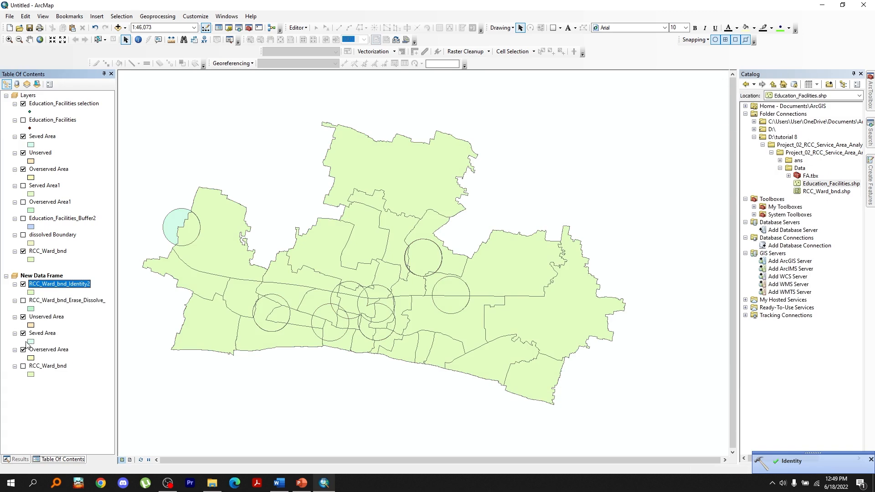
Hide the Seved Area layer and add a field named Service Area to the identity output's attribute table
click(23, 333)
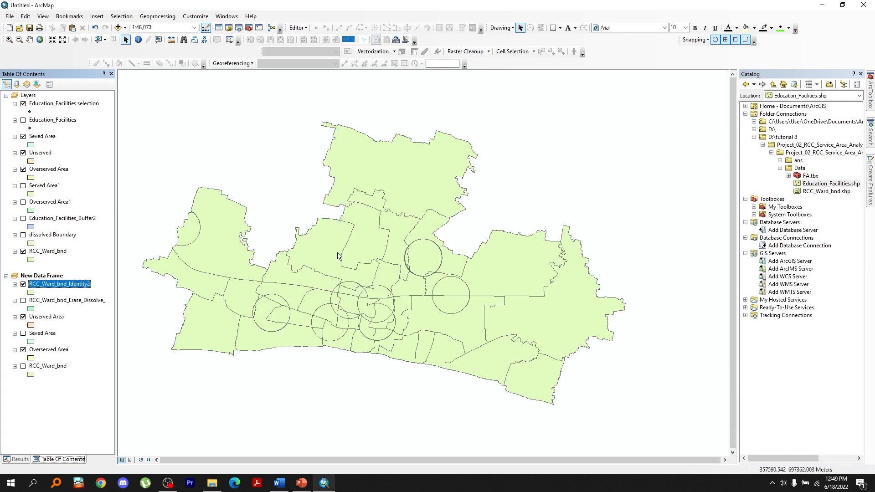
right_click(70, 284)
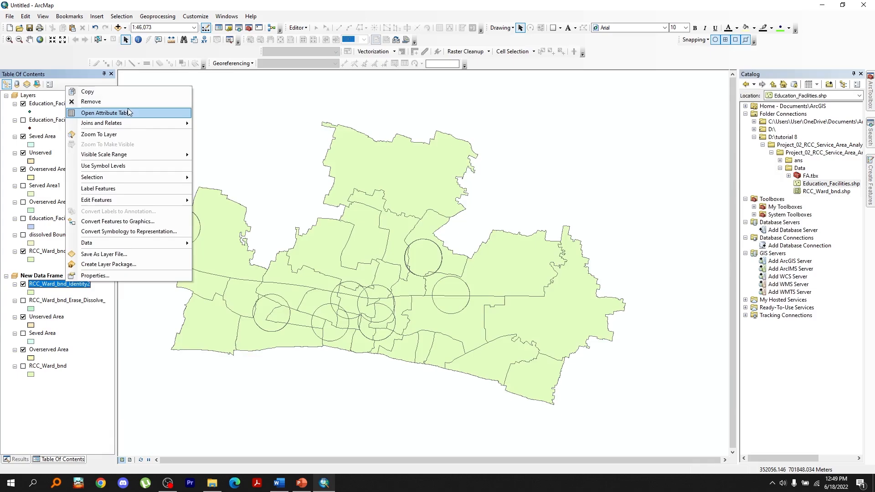
click(118, 112)
click(626, 375)
drag(627, 375, 448, 375)
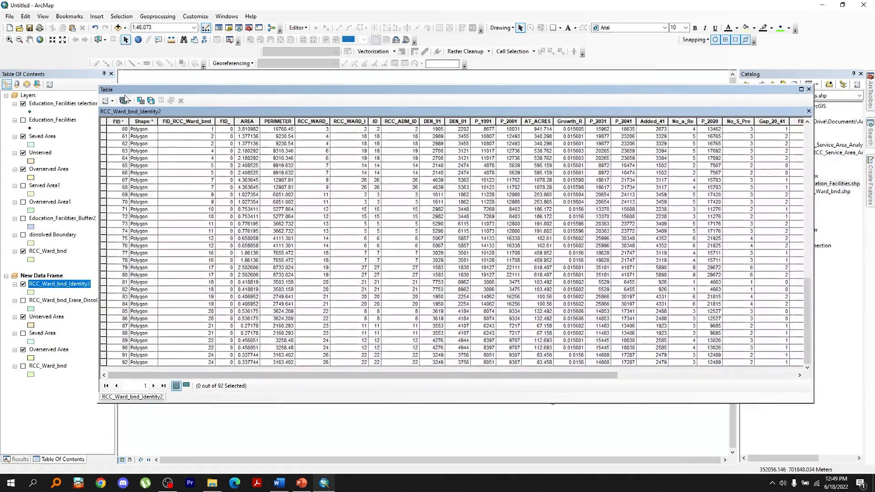
click(107, 101)
click(129, 164)
click(440, 190)
text(Service Area)
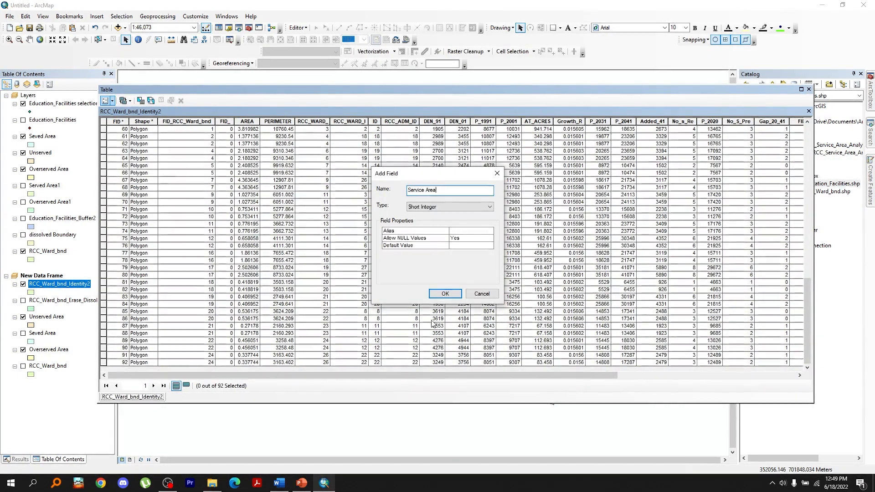
click(450, 207)
click(422, 239)
click(446, 294)
Calculate geometry to fill the Service_Area field with each polygon's area
click(468, 276)
drag(452, 376, 675, 376)
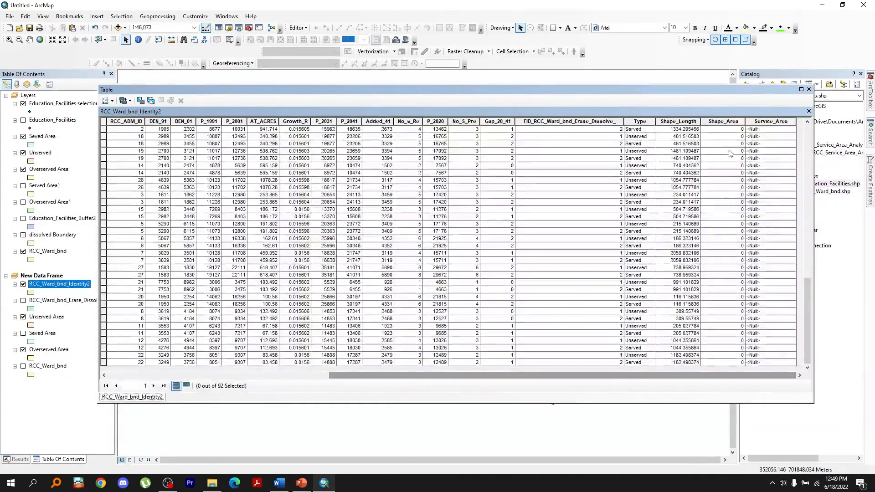
right_click(756, 121)
click(785, 188)
click(467, 293)
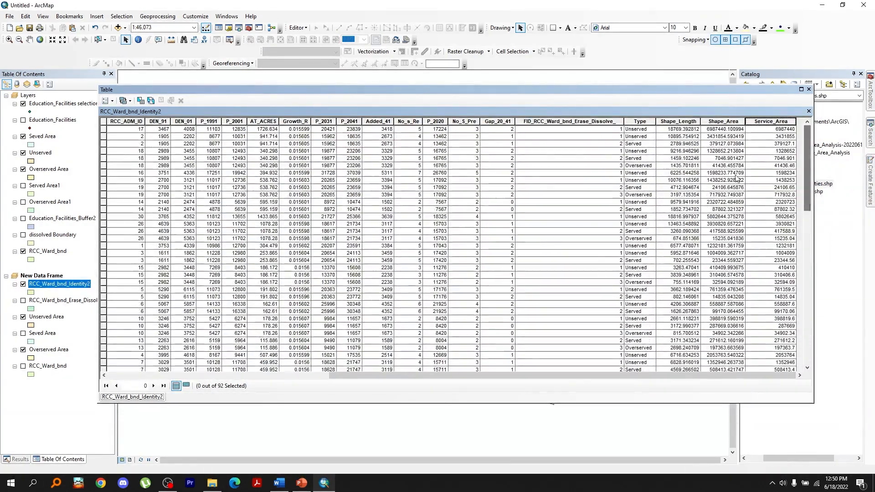
Select and copy all records of the identity table and paste them into a blank Excel sheet
click(106, 101)
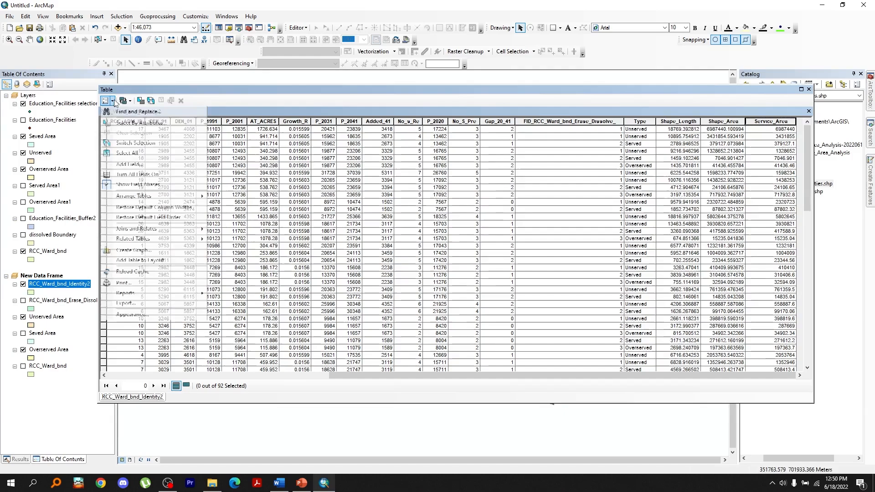
click(124, 156)
right_click(104, 129)
click(125, 229)
key(super)
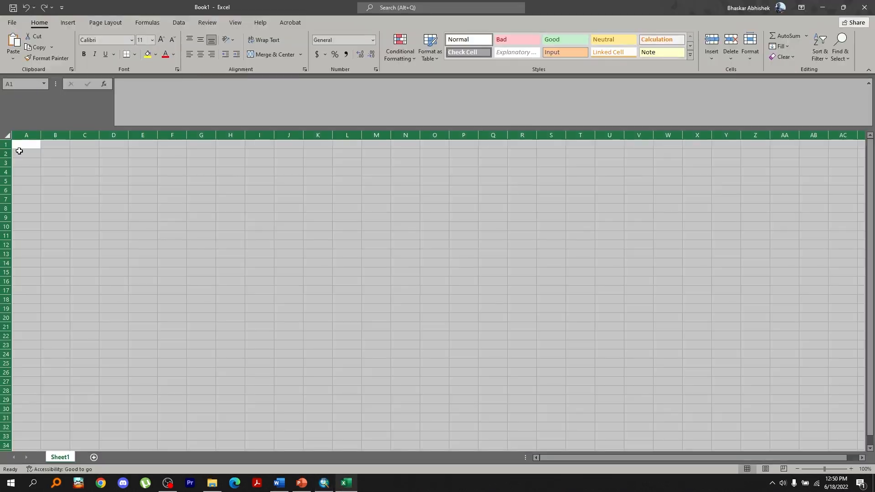
key(ctrl+v)
click(420, 265)
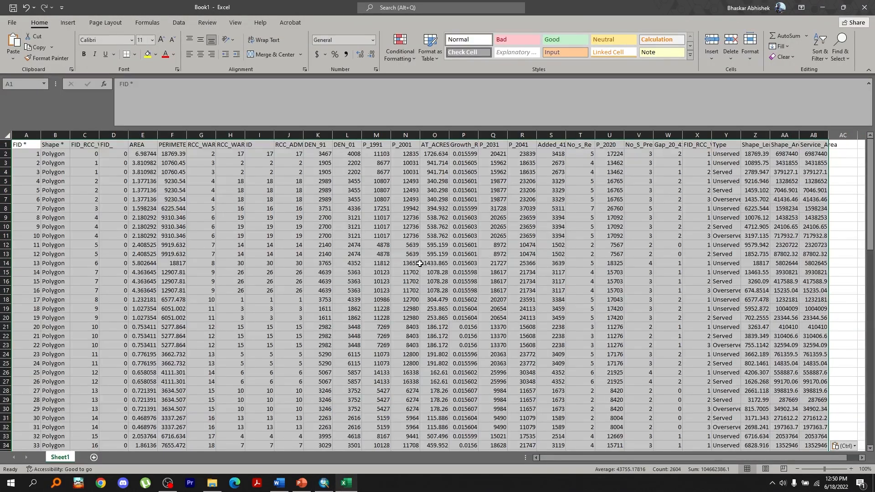
Convert the pasted data into a table and insert a PivotTable from it on a new sheet
click(64, 24)
key(ctrl+t)
key(Return)
click(67, 23)
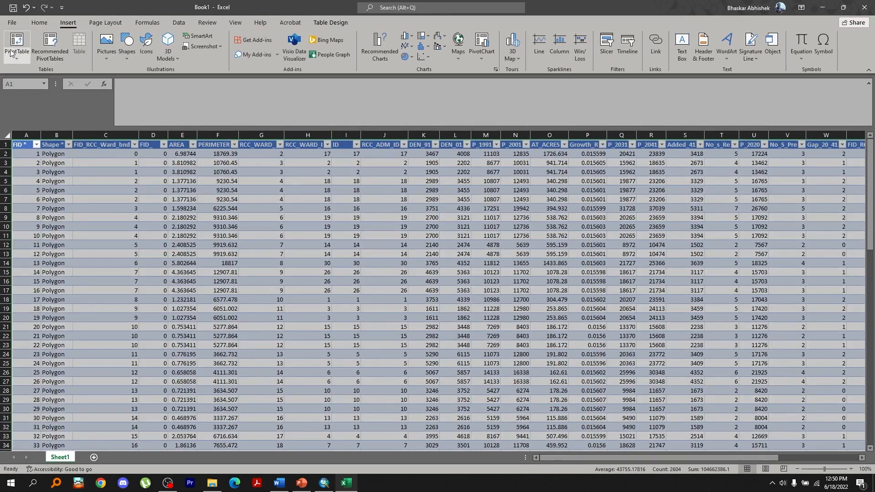
click(17, 44)
key(Return)
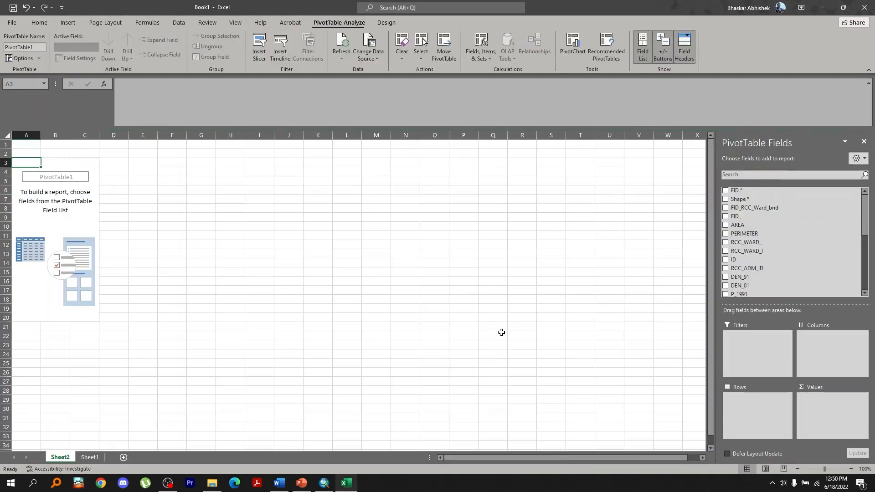
Build the pivot with Type as rows and the sum of Service_Area as values
scroll(783, 276, down, 10)
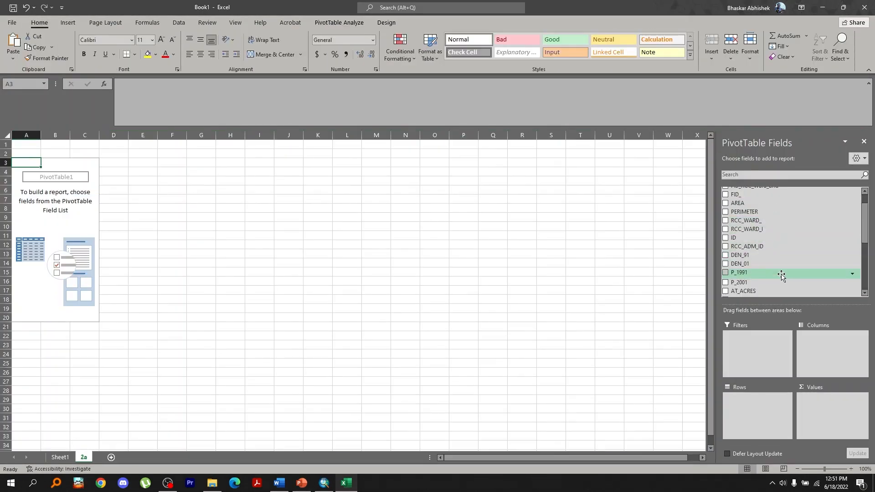
drag(773, 271, 757, 409)
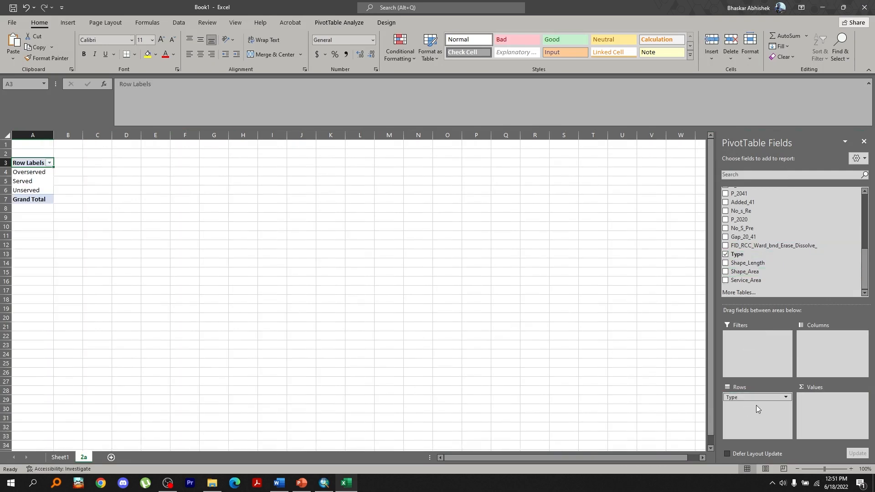
drag(766, 283, 827, 399)
Show the Service_Area values as % of Column Total
click(830, 397)
click(821, 389)
click(697, 142)
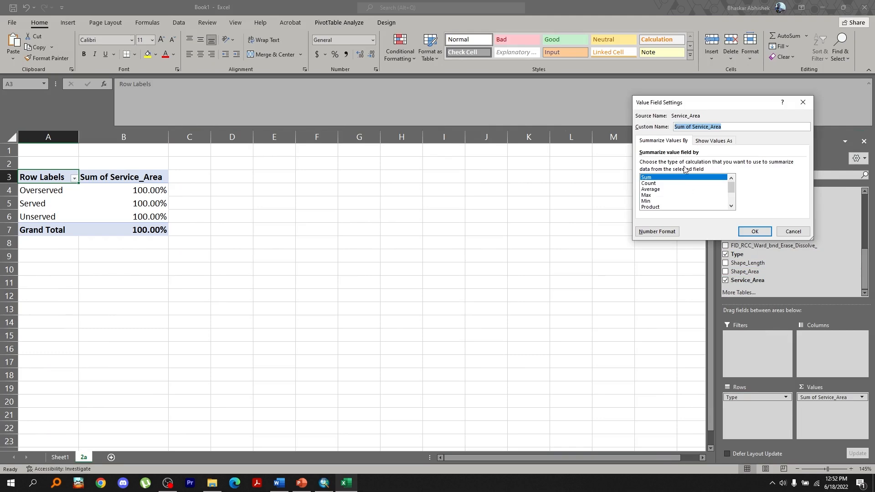
click(697, 163)
click(681, 185)
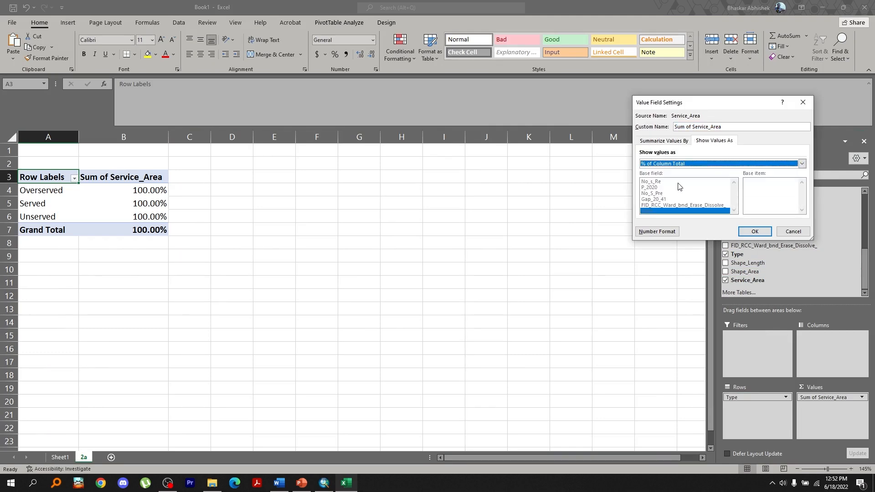
click(755, 232)
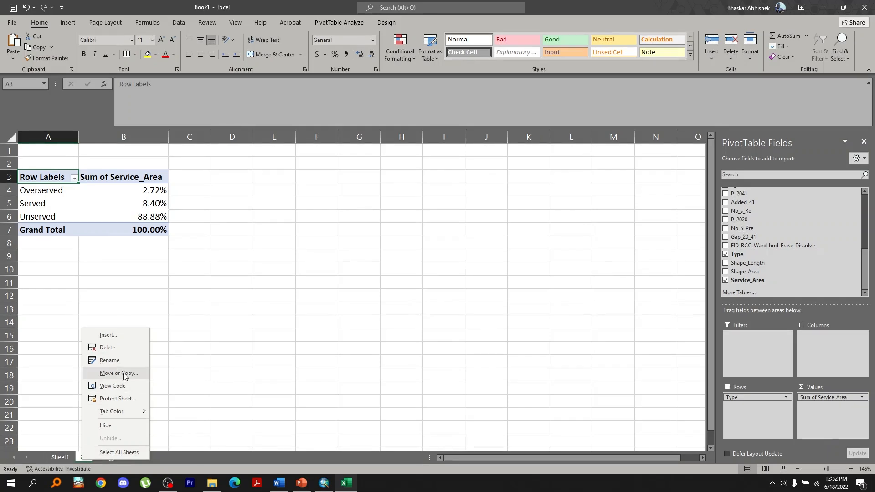
Duplicate the 2a sheet and rename the copy 2b
click(114, 374)
click(75, 420)
click(69, 382)
click(133, 445)
double_click(109, 459)
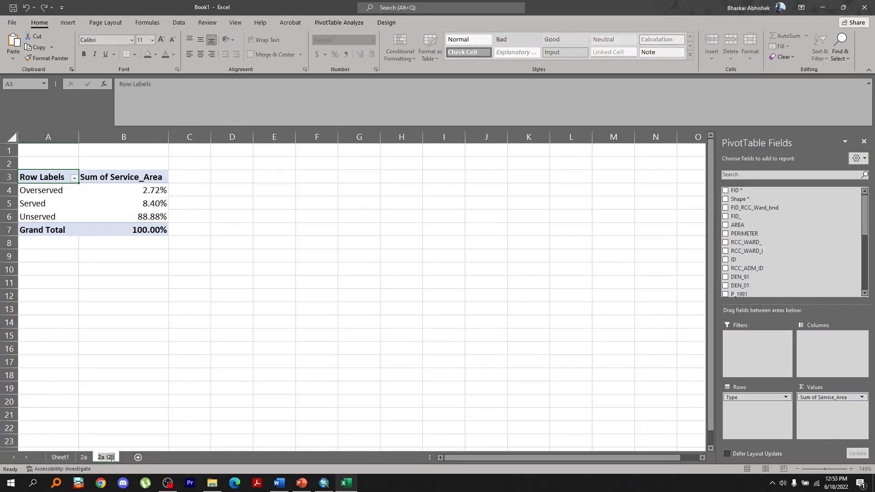
text(2b)
key(Return)
scroll(772, 229, down, 2)
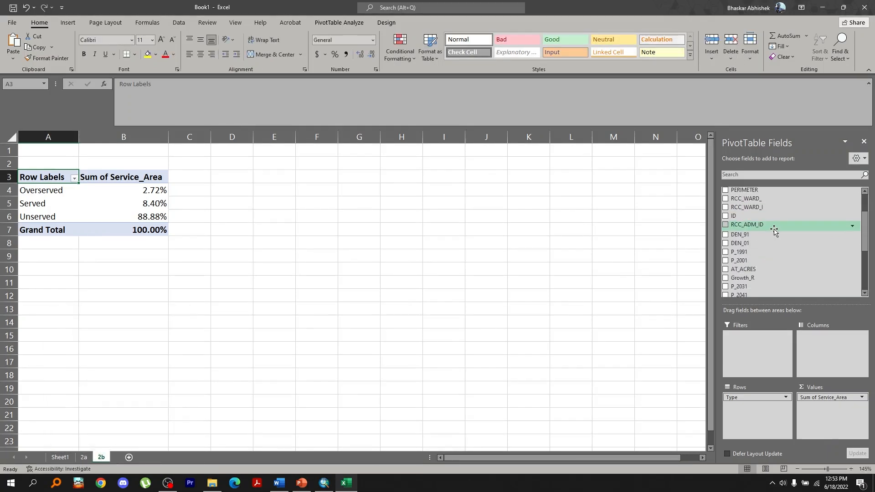
Place RCC_WARD_ as rows and Type as columns, and show Service_Area values as % of Grand Total
drag(755, 194, 829, 349)
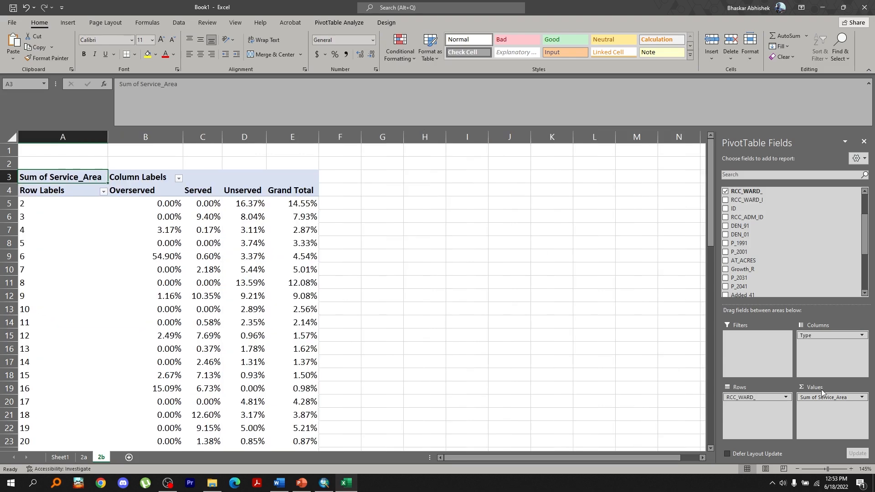
click(837, 397)
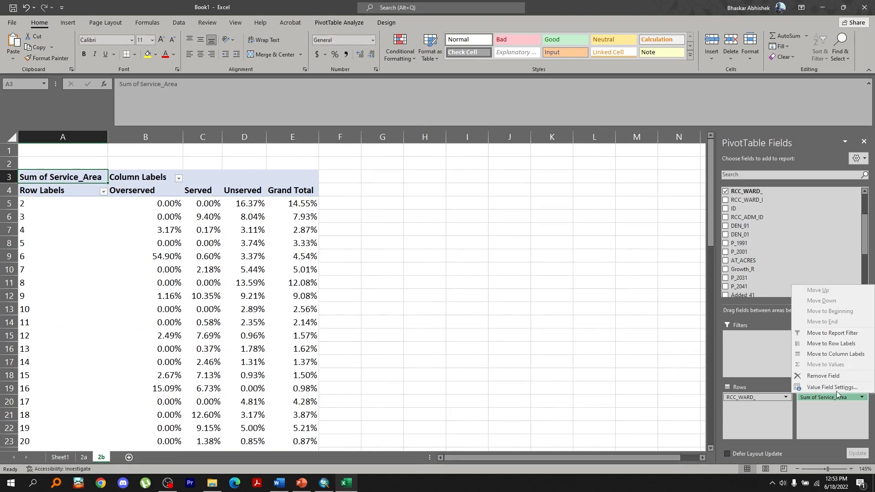
click(834, 387)
click(715, 140)
click(700, 164)
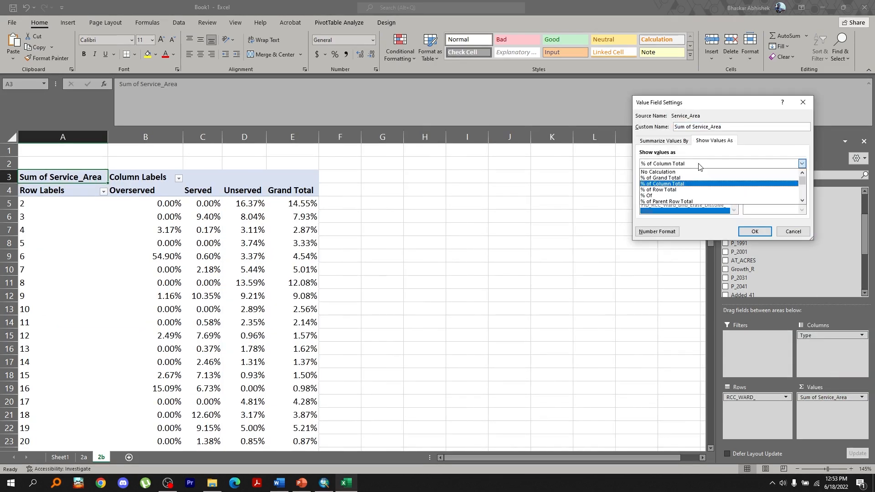
click(668, 178)
click(755, 231)
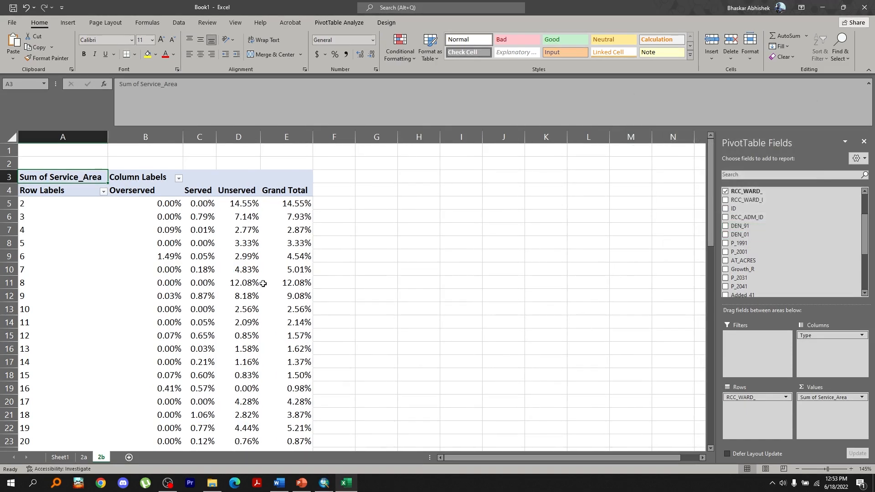
Duplicate the 2b sheet to the end of the workbook and rename the copy 2c
ctrl+scroll(229, 288, down, 3)
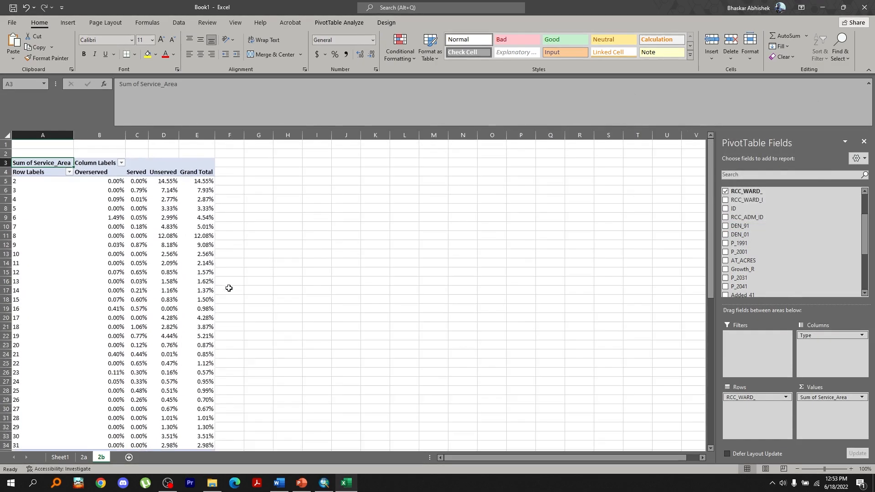
ctrl+scroll(229, 288, down, 1)
click(160, 405)
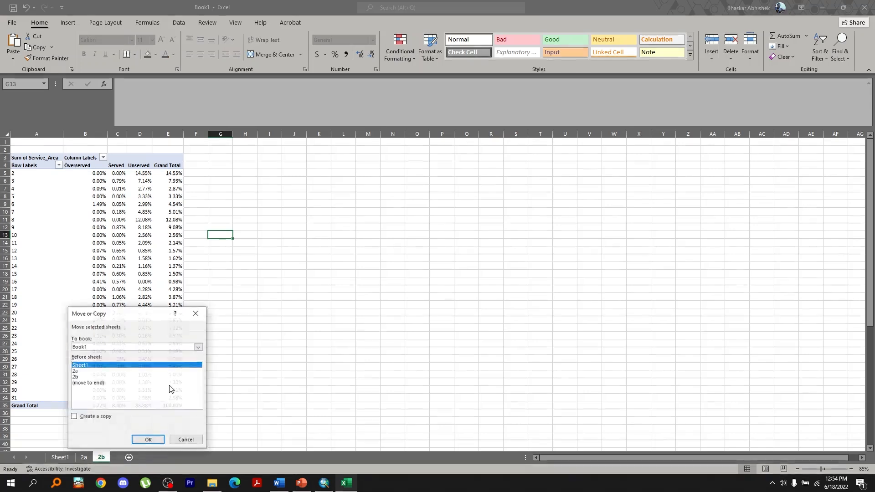
click(78, 415)
click(91, 387)
click(146, 439)
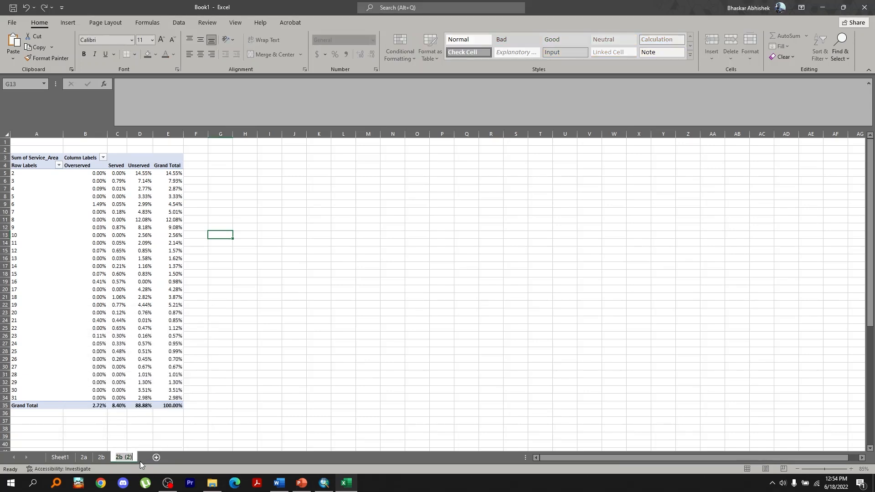
text(2c)
key(Return)
On sheet 2c, show the Service_Area values as % of Row Total
click(77, 212)
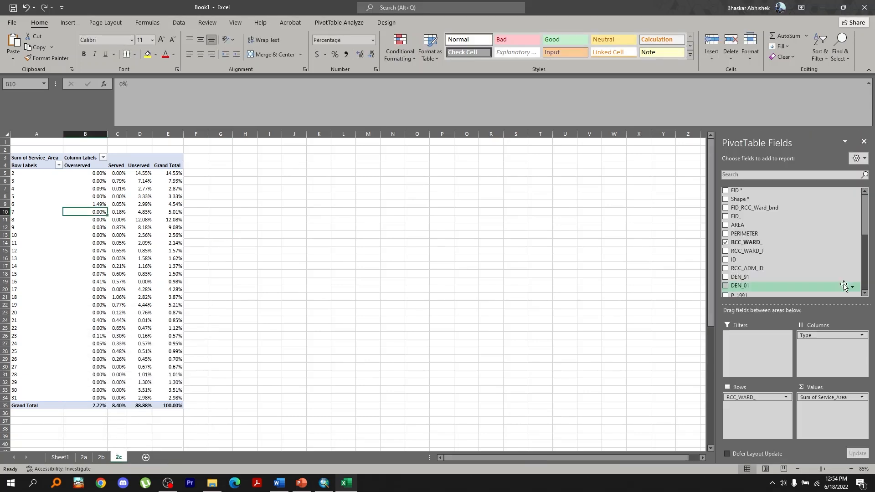
click(823, 397)
click(816, 387)
click(715, 140)
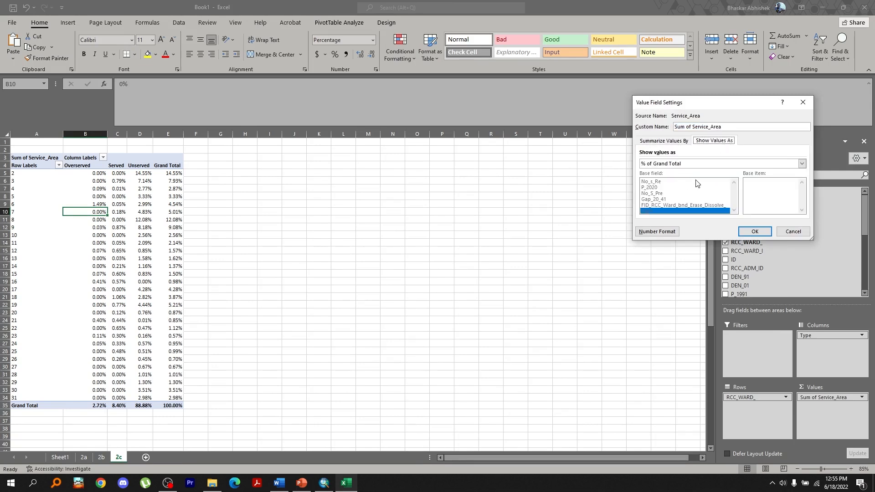
click(699, 164)
click(677, 185)
click(712, 164)
click(697, 189)
click(750, 234)
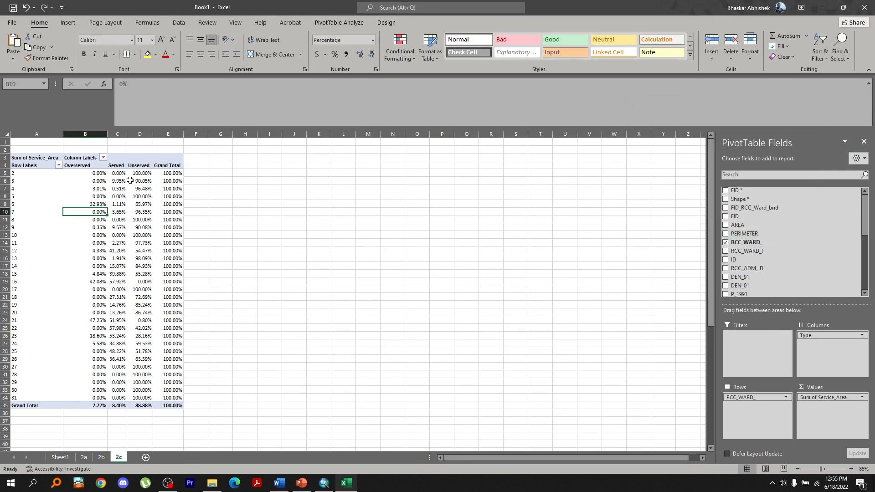
On Sheet1, add a new column headed Population at the end of the data table
ctrl+scroll(111, 196, up, 1)
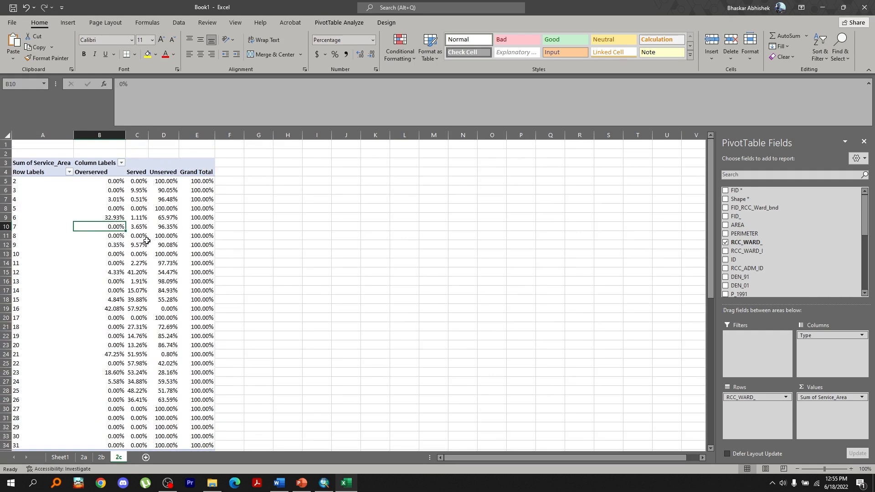
click(34, 181)
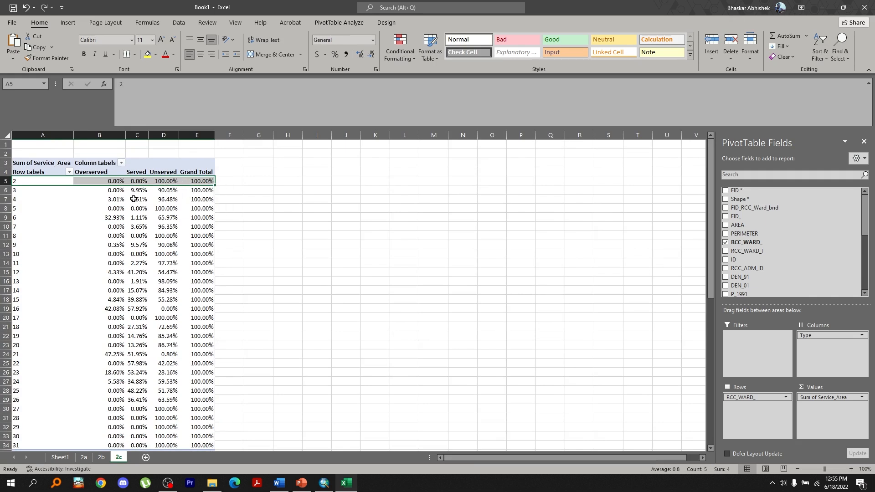
click(160, 192)
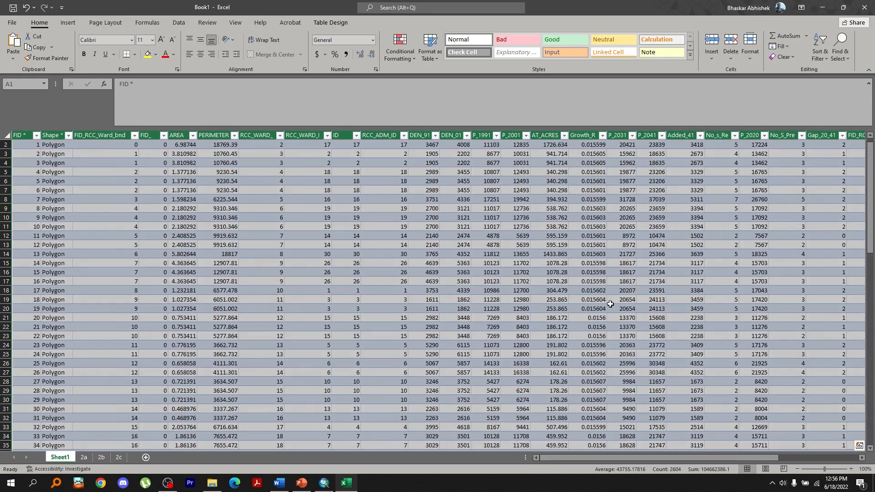
click(611, 305)
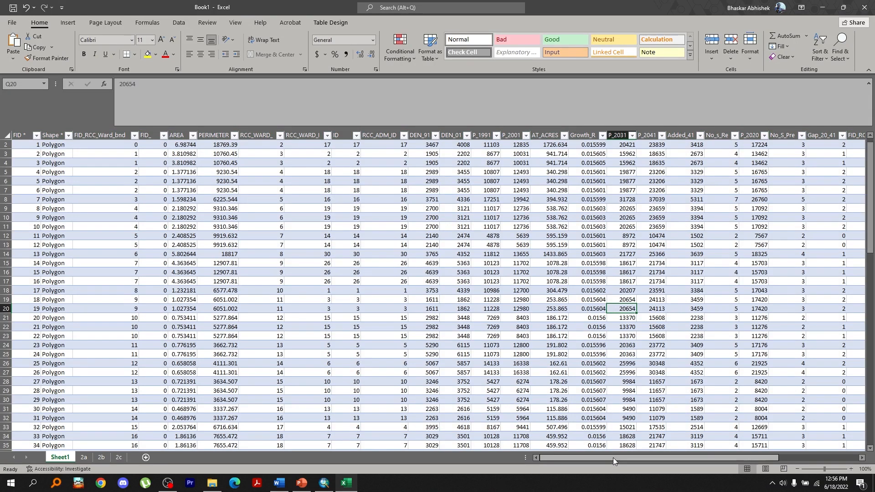
drag(617, 457, 734, 461)
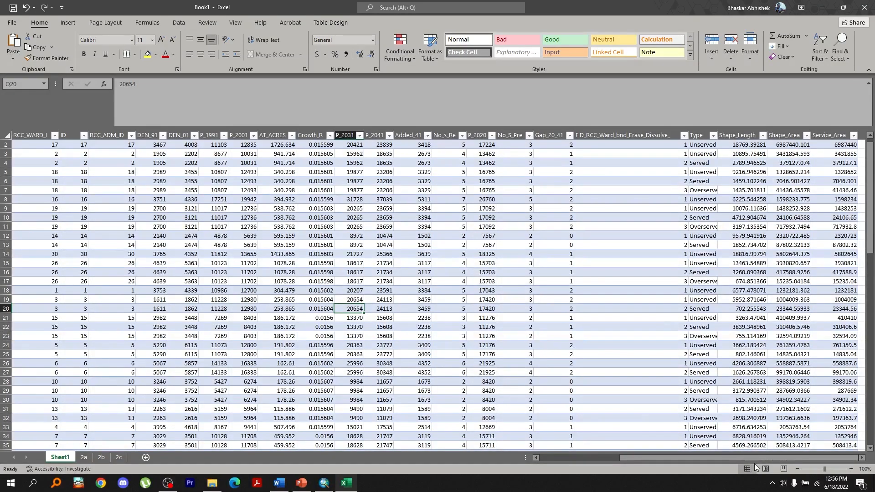
click(862, 458)
click(748, 135)
click(746, 146)
scroll(746, 181, up, 1)
click(748, 145)
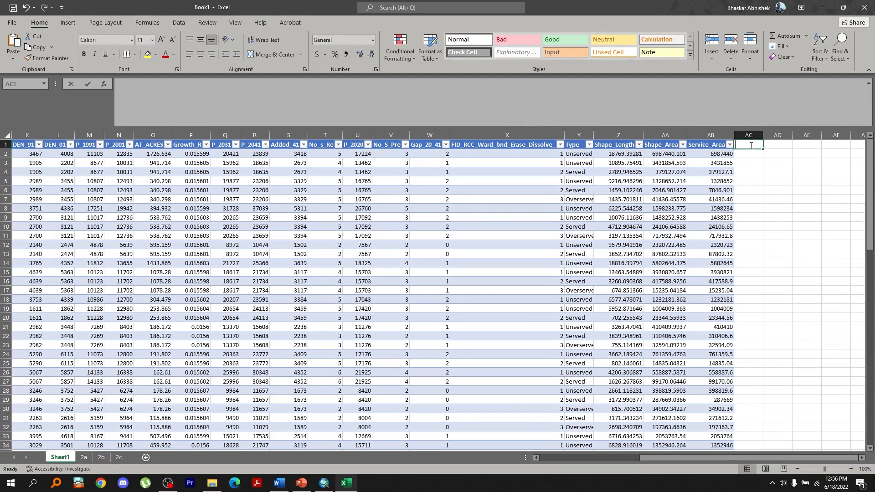
text(Population)
key(Return)
Fill the Population column with a formula multiplying Service_Area by DEN_01
text(=)
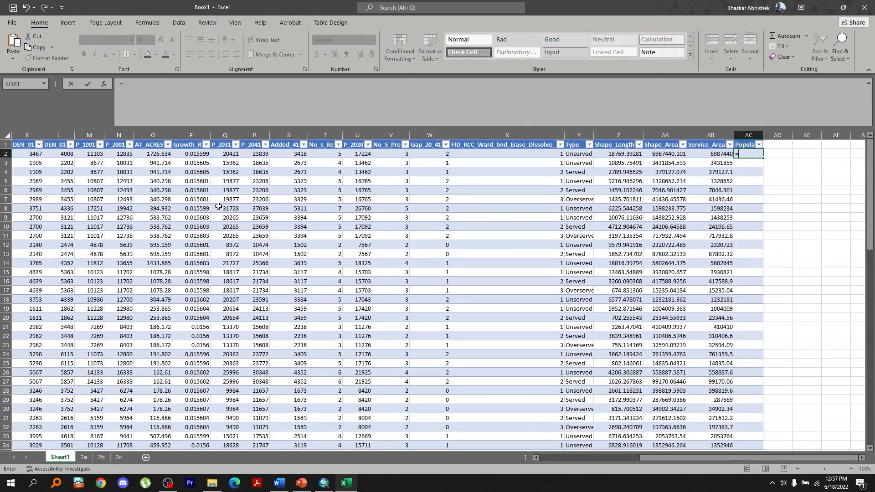
click(709, 155)
text(*)
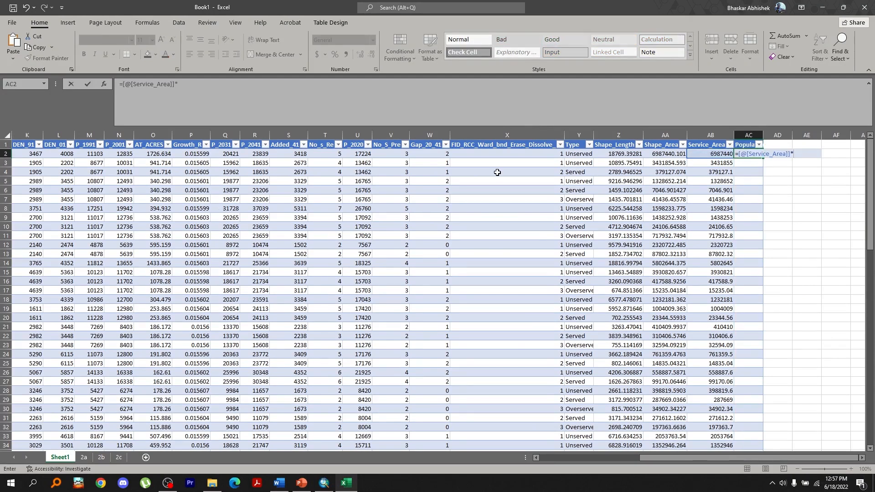
drag(670, 458, 656, 458)
click(137, 154)
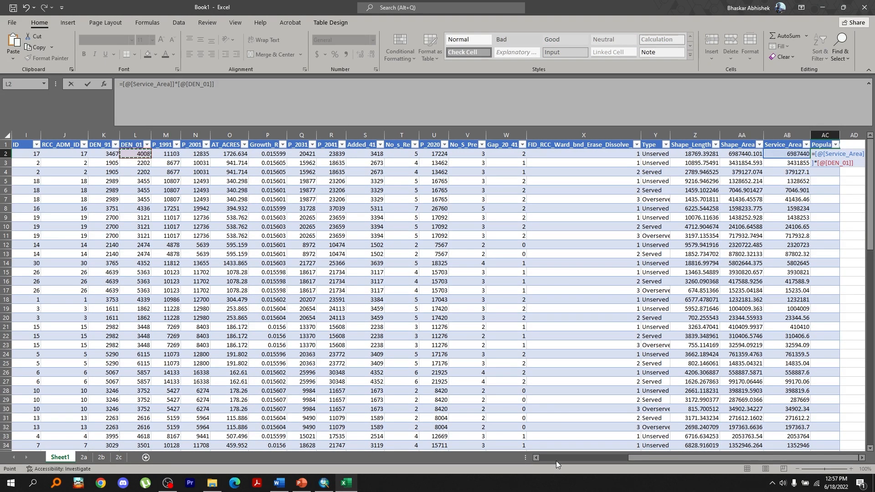
key(Return)
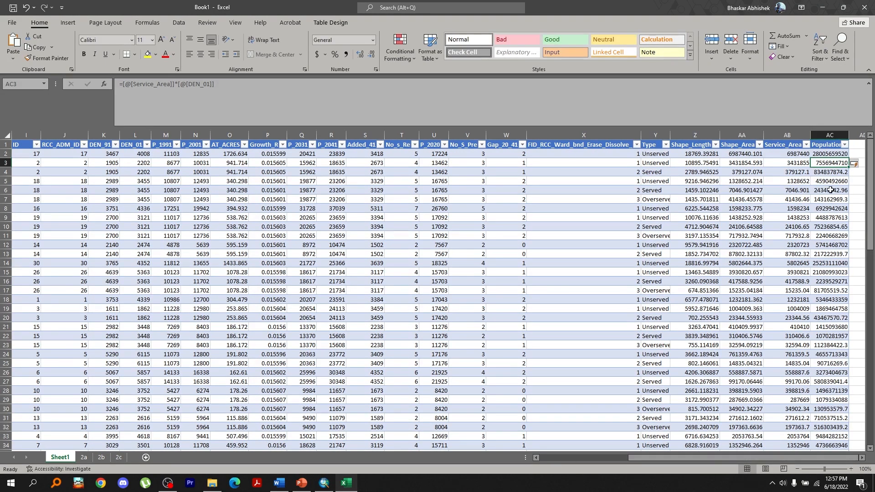
Insert a new PivotTable from the Sheet1 table on a new sheet
click(6, 145)
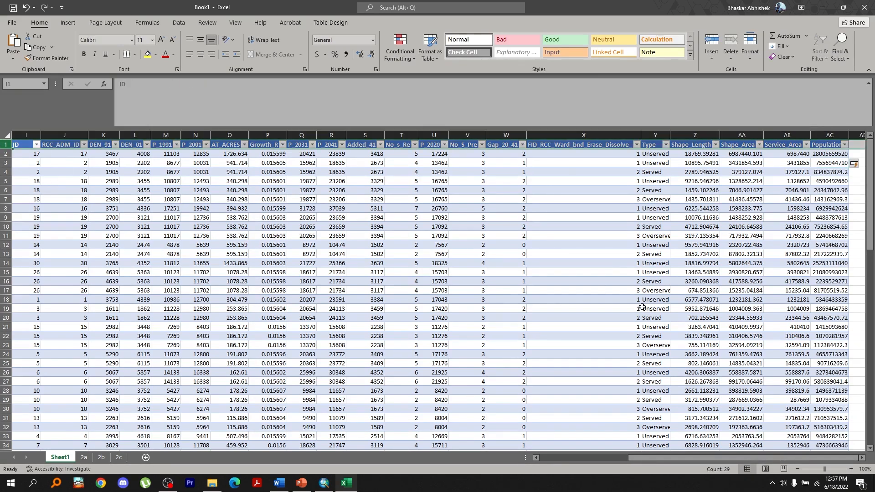
click(68, 23)
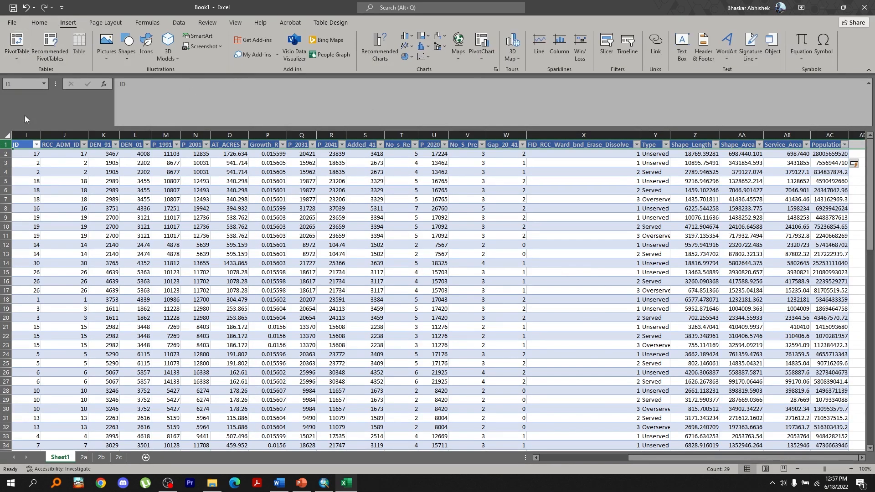
click(23, 162)
click(16, 41)
click(751, 233)
Build the pivot with Type as rows and the sum of Population as values
scroll(793, 241, down, 3)
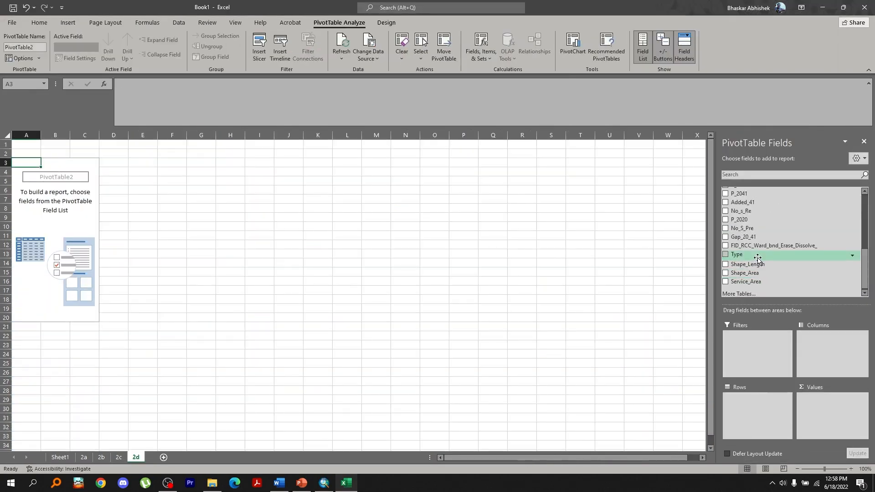
drag(739, 254, 742, 400)
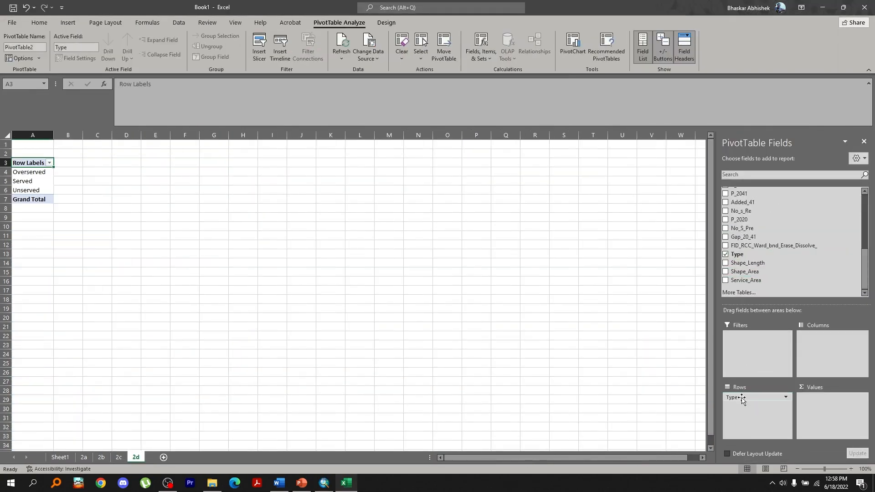
scroll(830, 279, down, 1)
drag(830, 279, 819, 398)
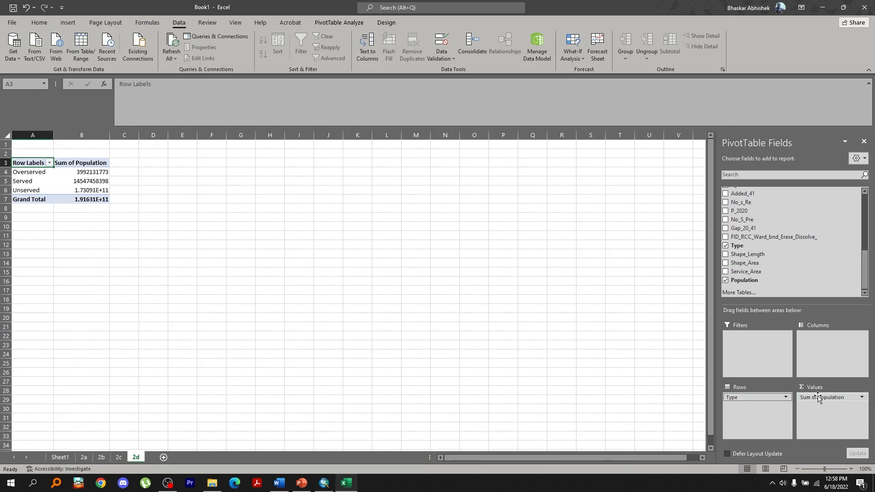
Show the Population values as a percentage of the total
click(818, 398)
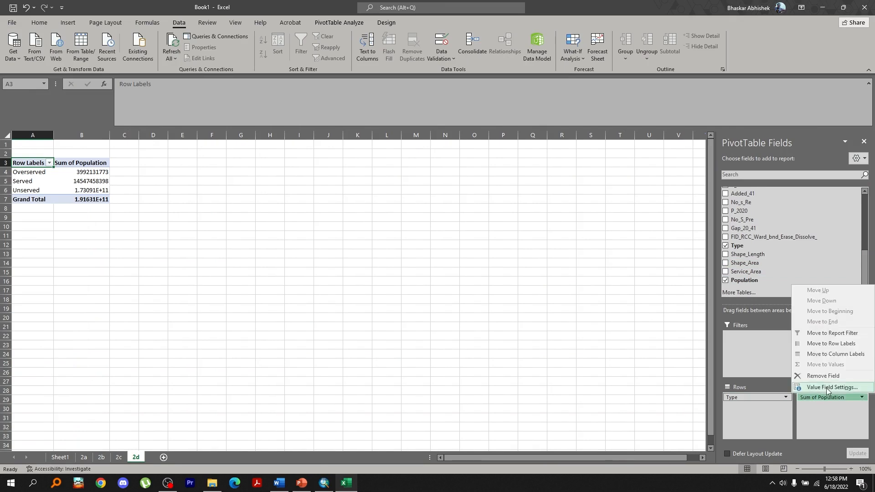
click(822, 388)
click(714, 140)
click(721, 162)
click(684, 191)
click(755, 232)
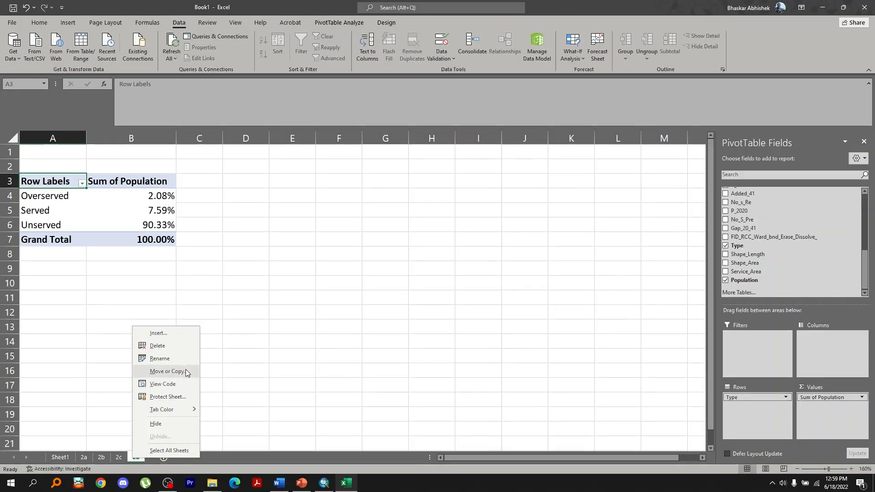
Duplicate the 2d sheet to the end of the workbook and rename the copy 2e
click(185, 369)
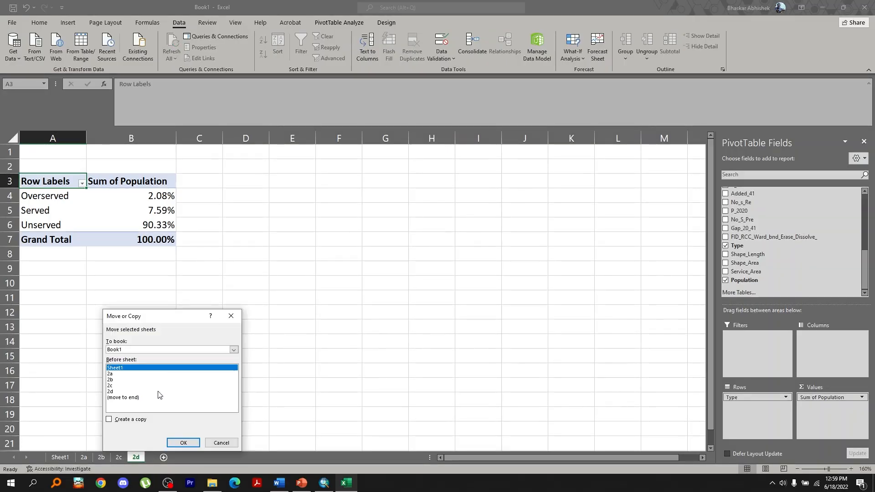
click(111, 416)
click(137, 397)
click(178, 442)
double_click(162, 457)
text(2e)
key(Return)
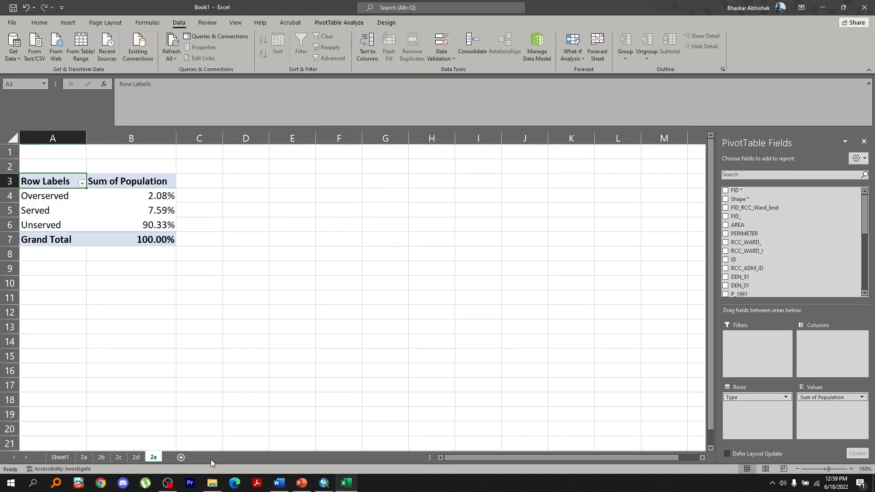
Place RCC_WARD_ as rows and Type as columns, and show Population values as % of Grand Total
scroll(771, 243, down, 2)
drag(746, 197, 810, 360)
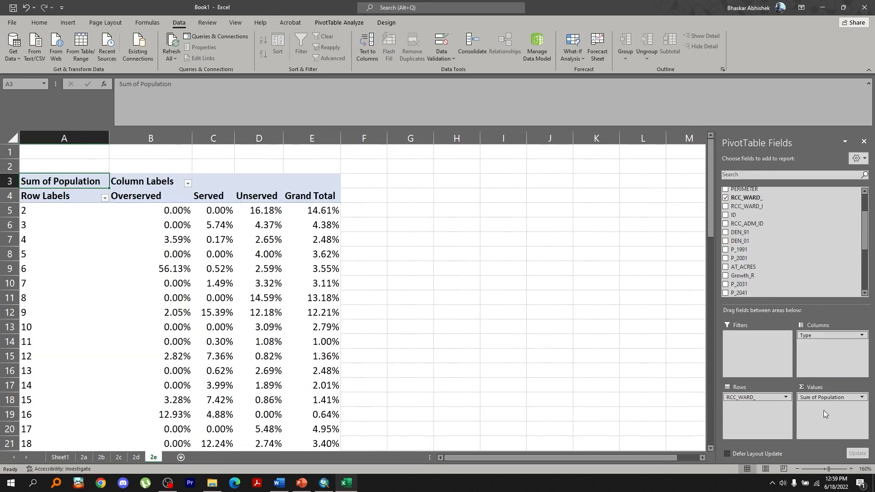
click(847, 398)
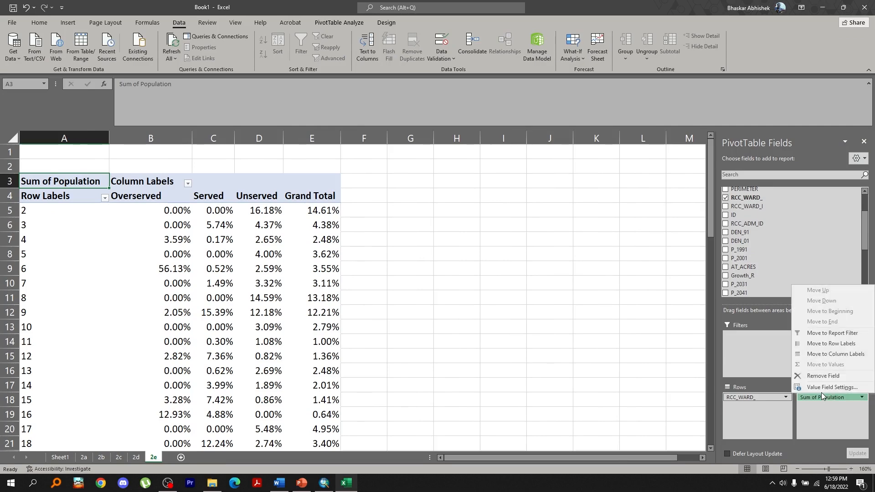
click(775, 441)
click(711, 141)
click(661, 166)
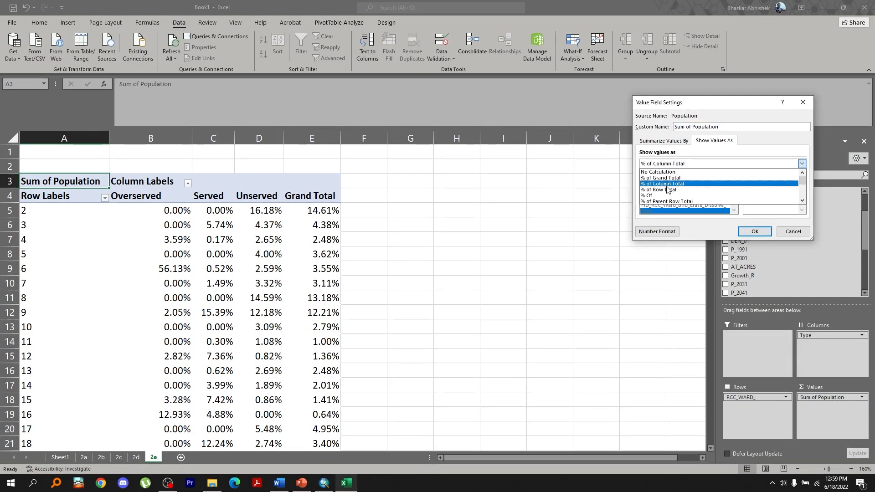
click(670, 177)
click(755, 231)
scroll(324, 269, down, 2)
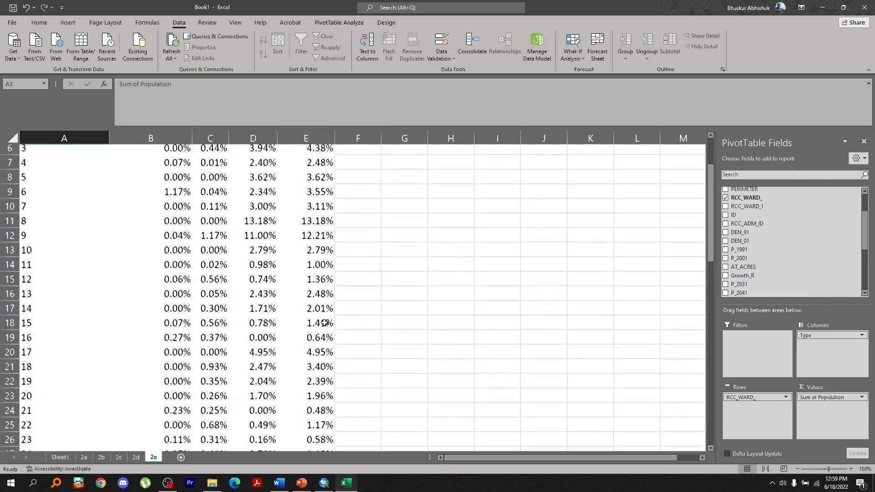
scroll(322, 322, down, 3)
scroll(325, 323, down, 1)
scroll(246, 354, down, 4)
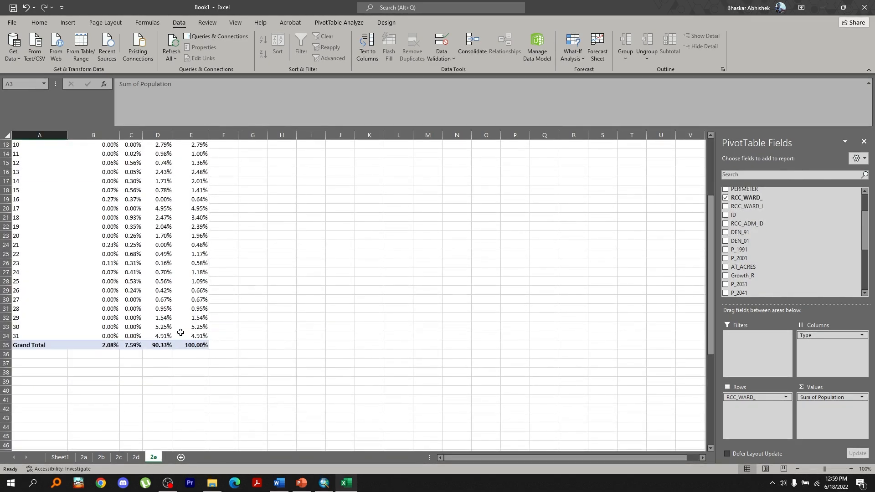
scroll(169, 328, up, 5)
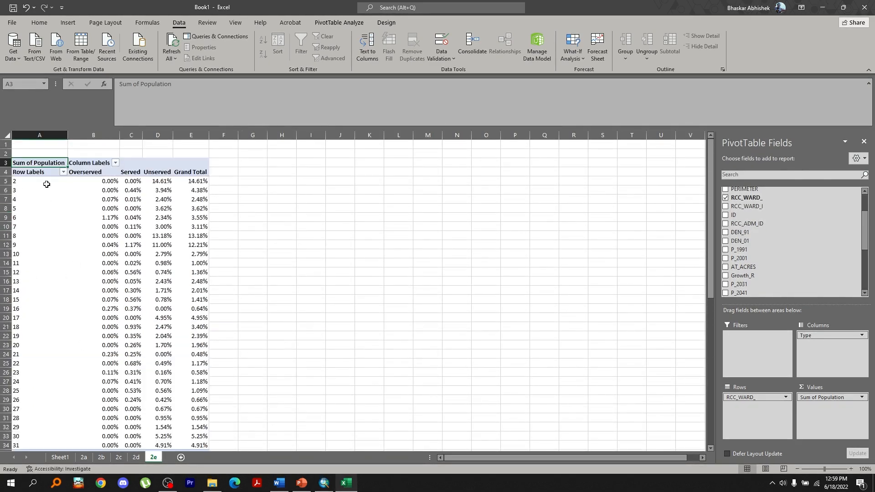
Duplicate the 2e sheet to the end of the workbook and rename the copy 2f
click(203, 181)
key(Down)
key(Down)
key(Down)
key(Down)
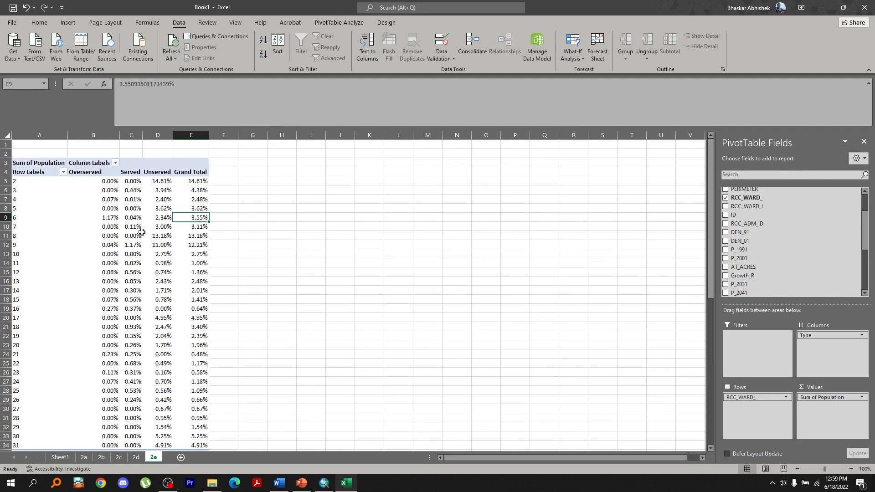
click(191, 183)
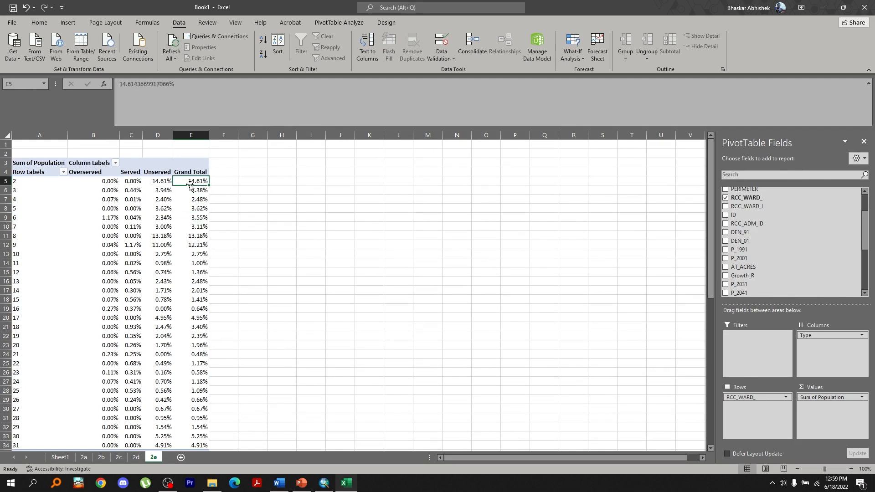
click(139, 192)
click(160, 191)
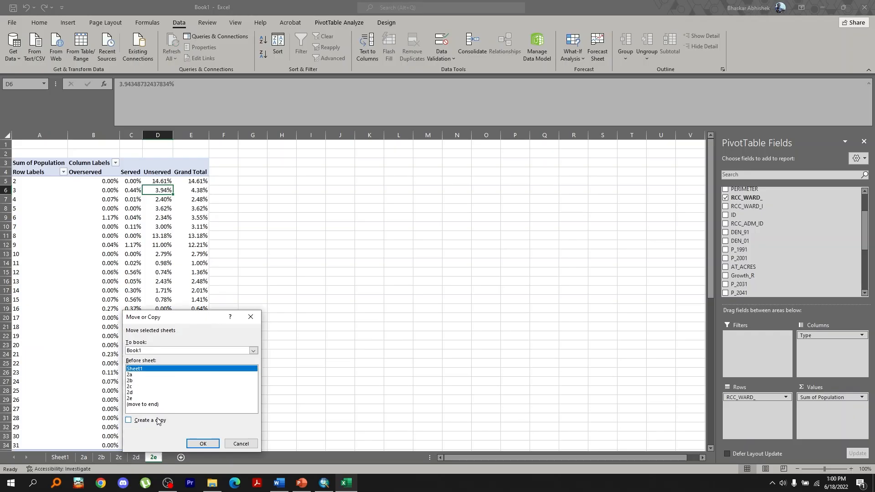
click(134, 420)
click(203, 445)
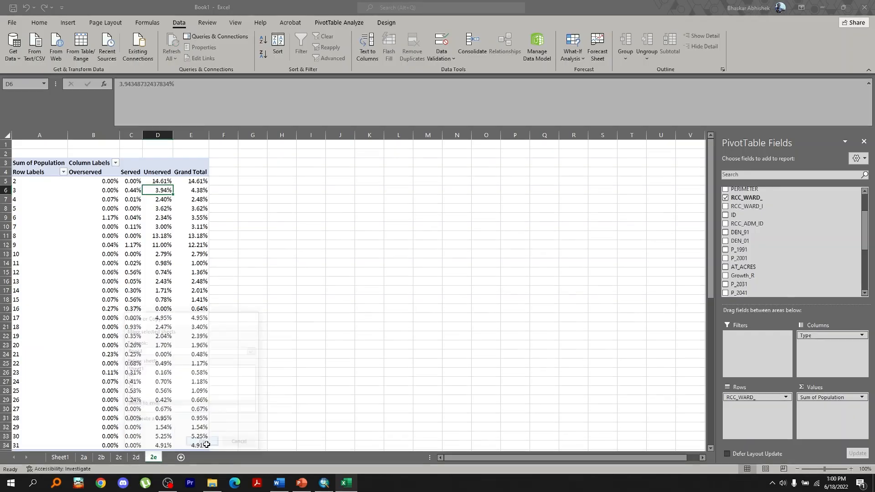
text(2f)
key(Return)
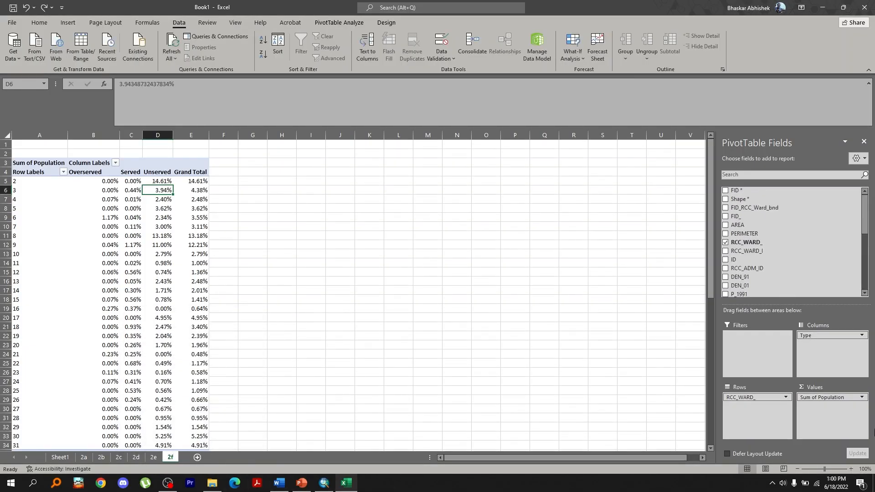
On sheet 2f, show the Population values as % of Row Total
click(826, 397)
click(814, 389)
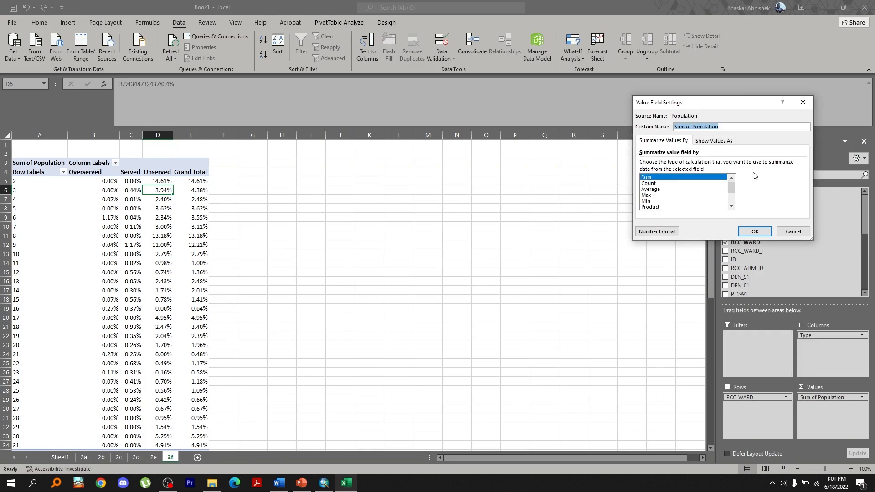
click(714, 140)
click(685, 163)
click(675, 190)
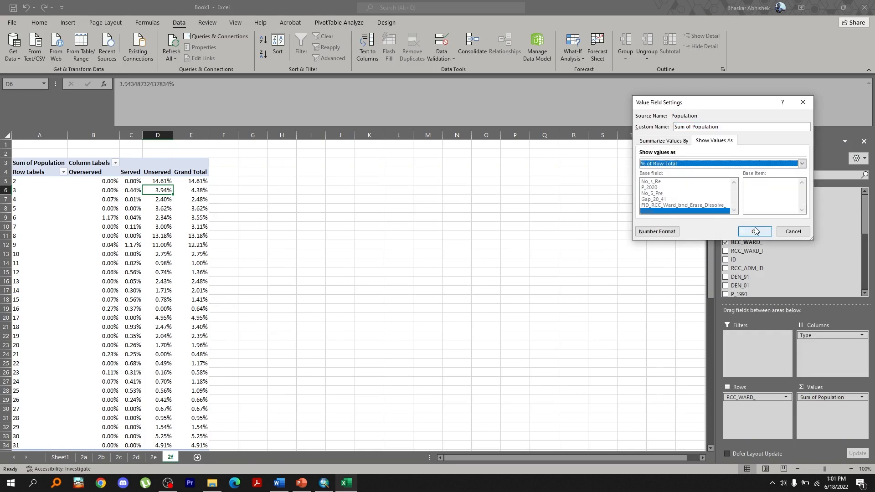
click(755, 232)
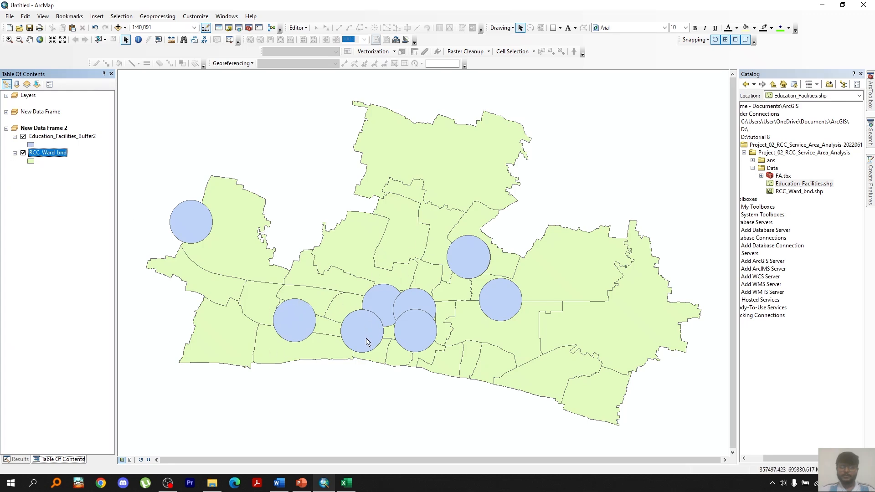
Switch to ArcMap and run Union on the Education_Facilities_Buffer2 layer by itself
click(157, 17)
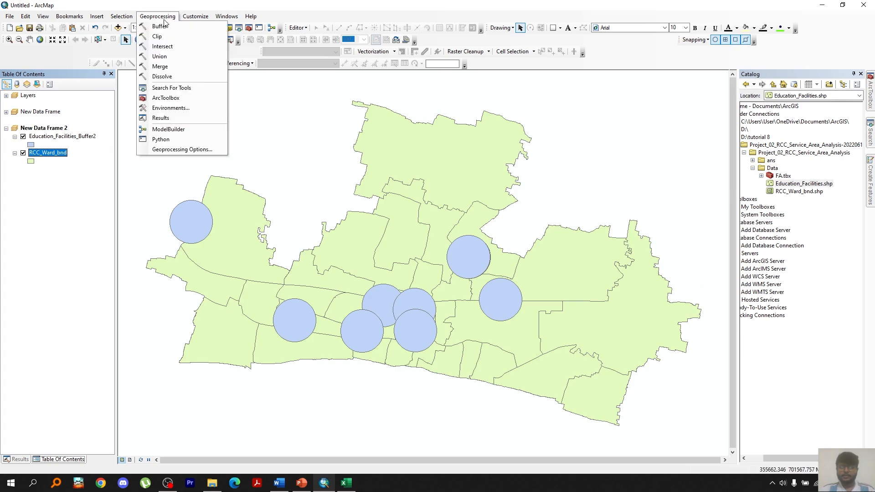
click(193, 57)
drag(62, 136, 468, 125)
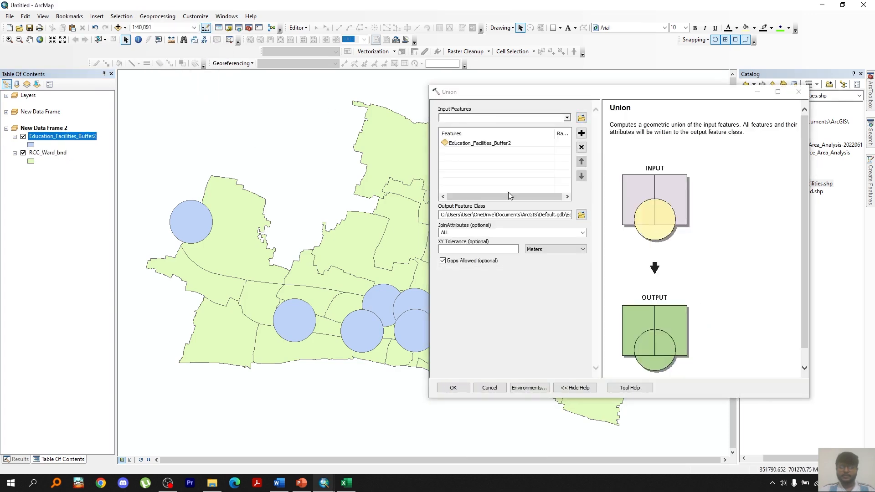
click(442, 388)
Zoom in and identify the overlapping union polygons to inspect their attributes
scroll(374, 321, down, 1)
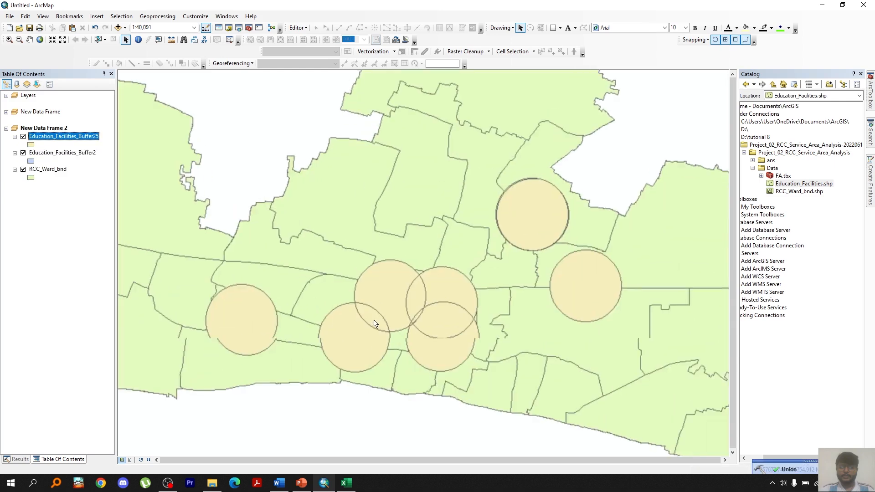
click(138, 39)
click(354, 332)
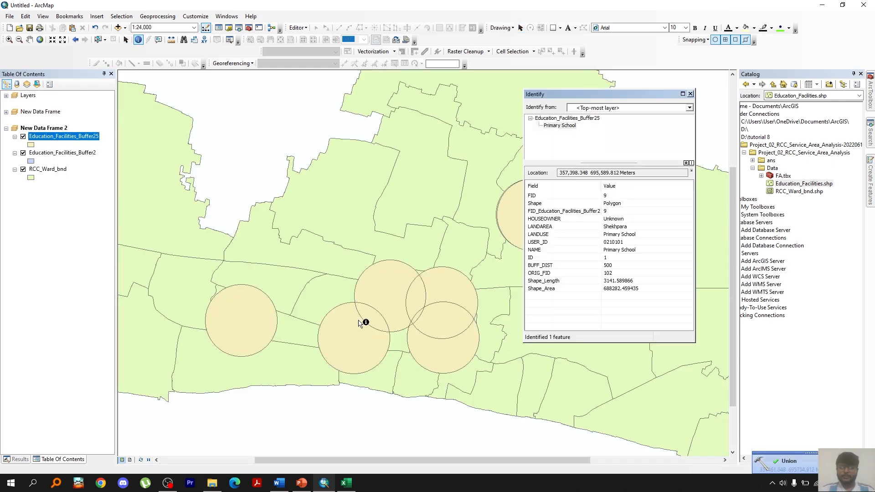
click(690, 93)
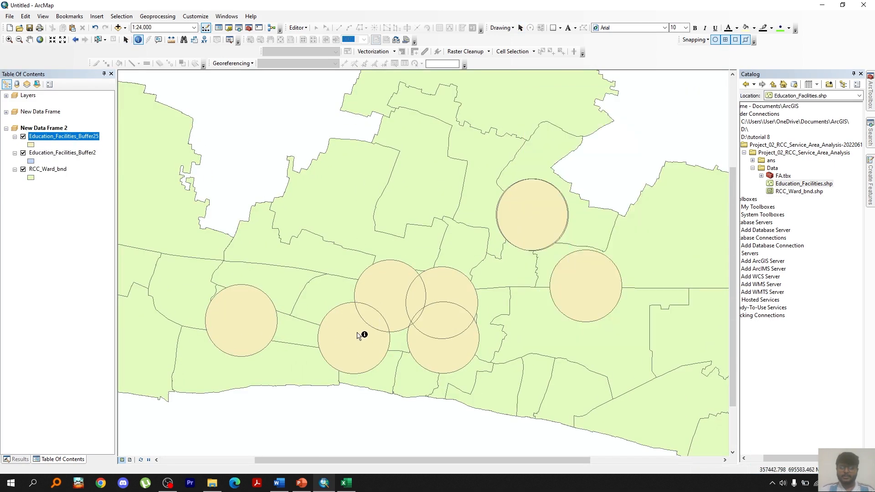
click(370, 319)
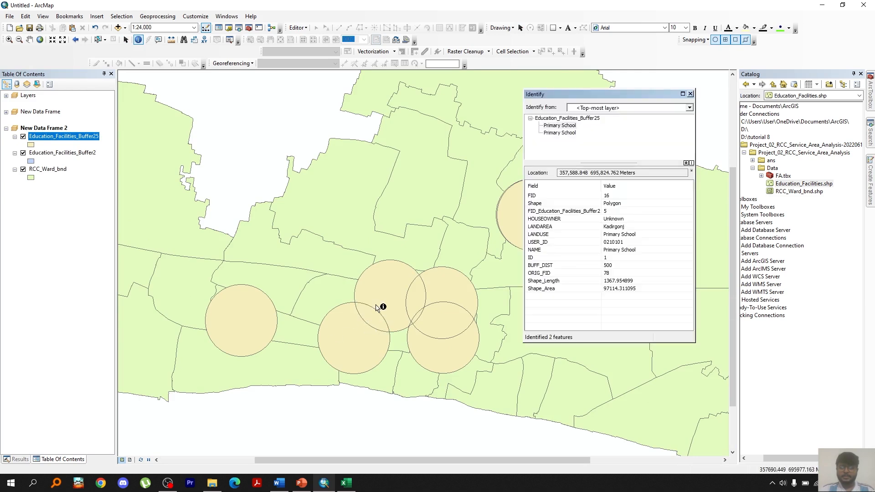
click(418, 315)
scroll(418, 315, up, 2)
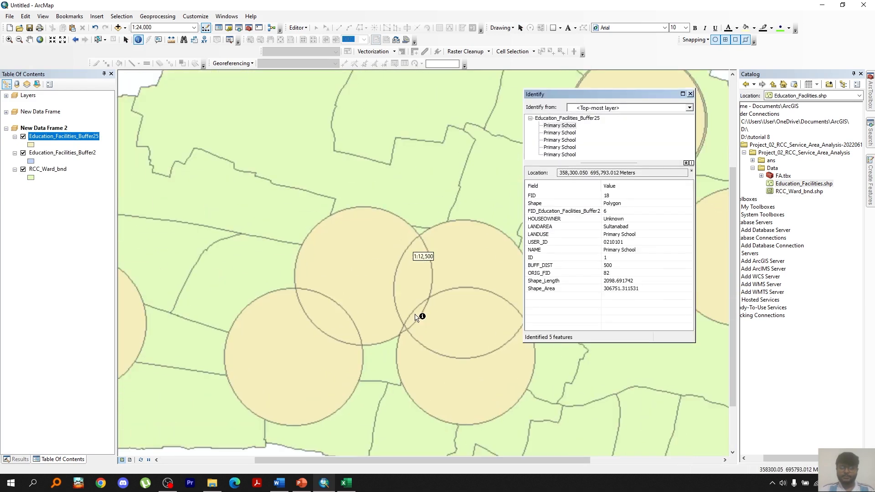
click(415, 315)
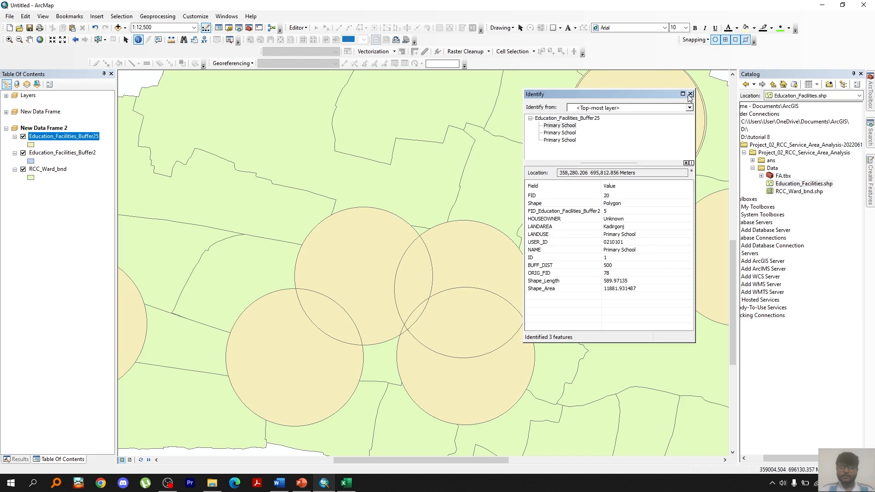
scroll(424, 326, down, 2)
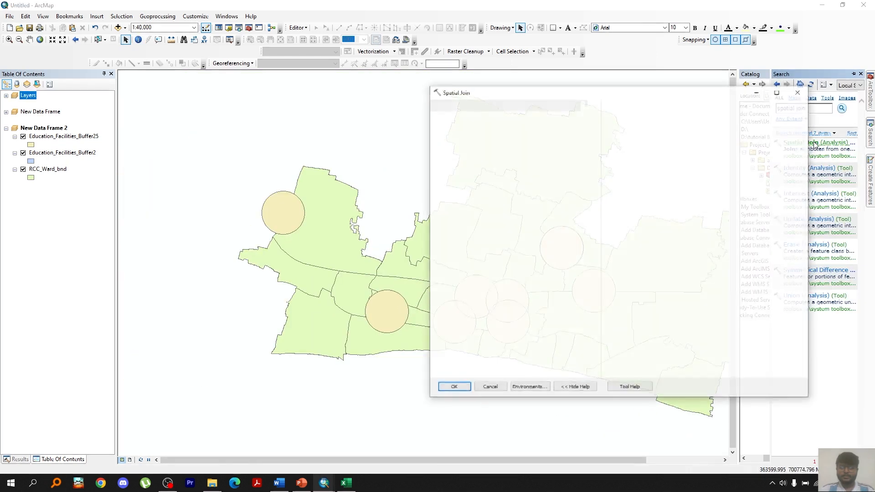
Spatially join Education_Facilities_Buffer2 onto Education_Facilities_Buffer25 as target features
click(815, 143)
drag(45, 132, 494, 118)
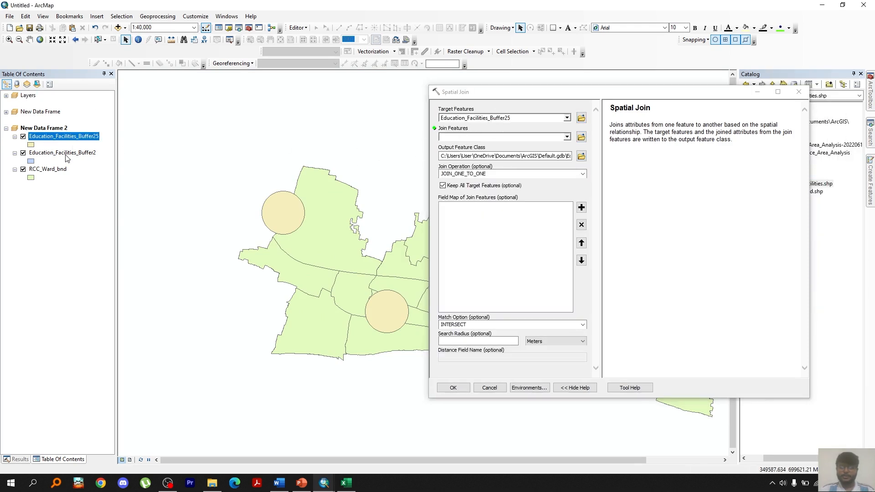
drag(65, 154, 470, 140)
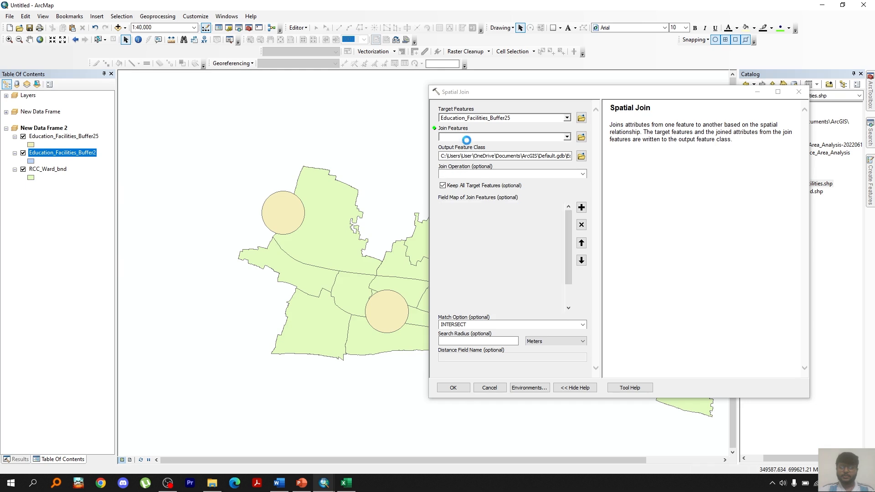
click(490, 342)
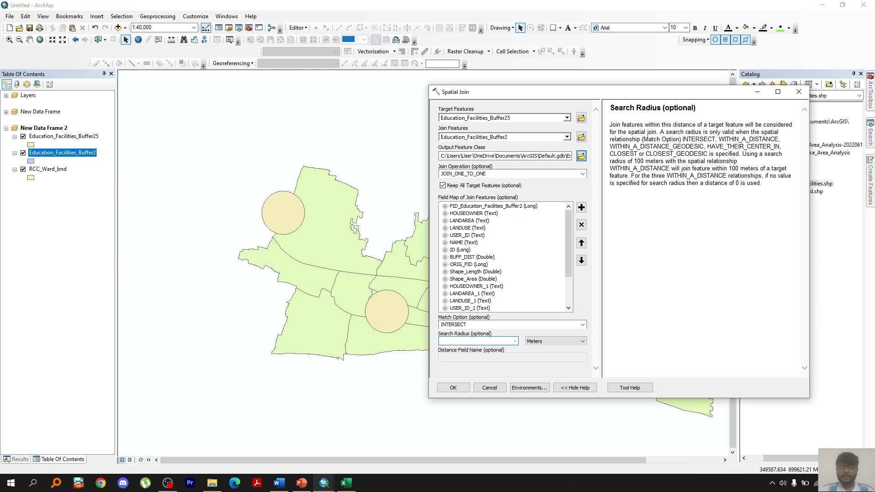
click(447, 388)
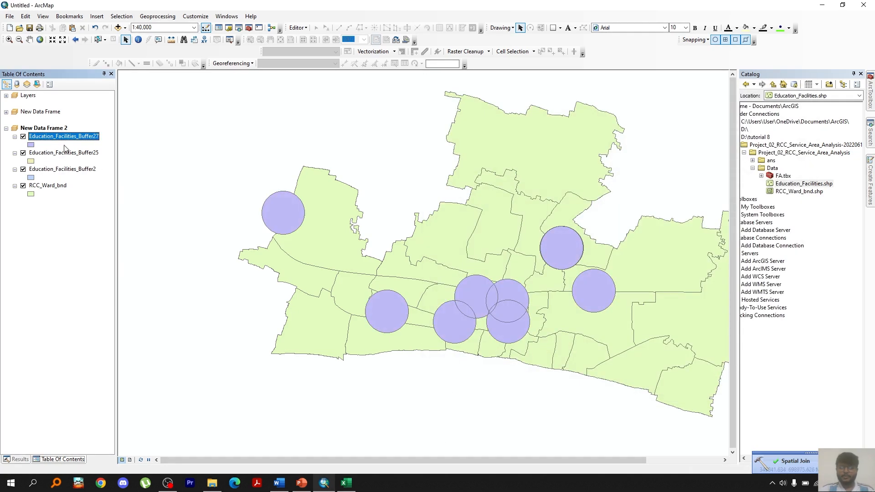
Run Identity with RCC_Ward_bnd as input and Education_Facilities_Buffer27 as identity features
right_click(93, 142)
click(132, 166)
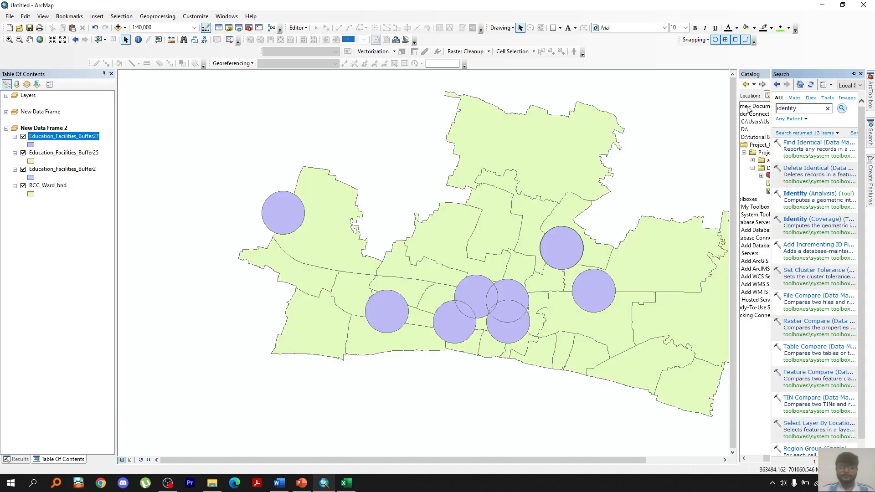
click(802, 194)
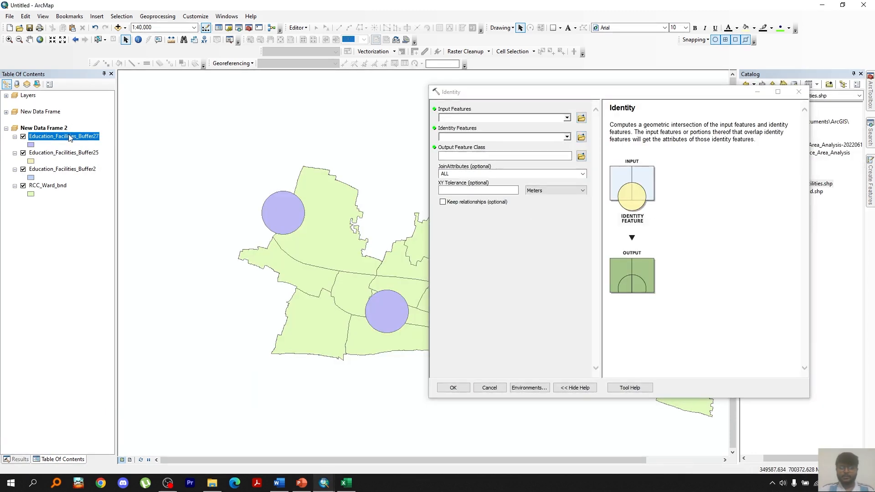
drag(48, 185, 497, 120)
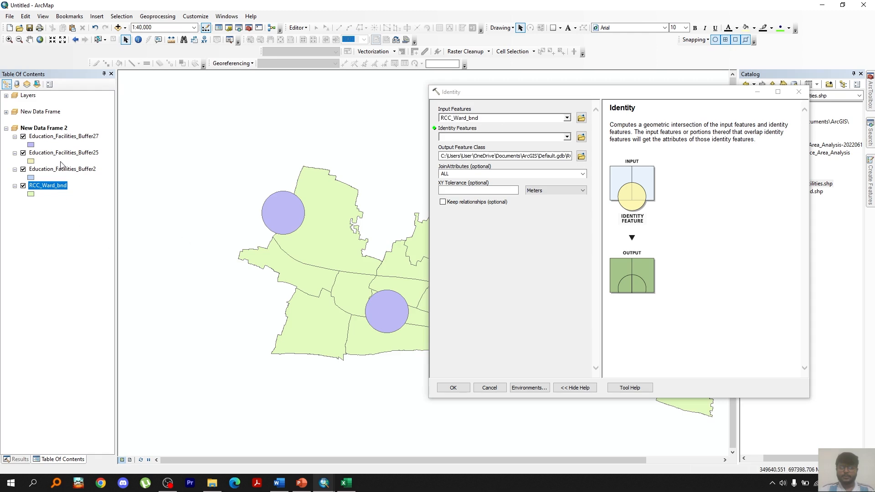
drag(48, 140, 511, 137)
click(453, 387)
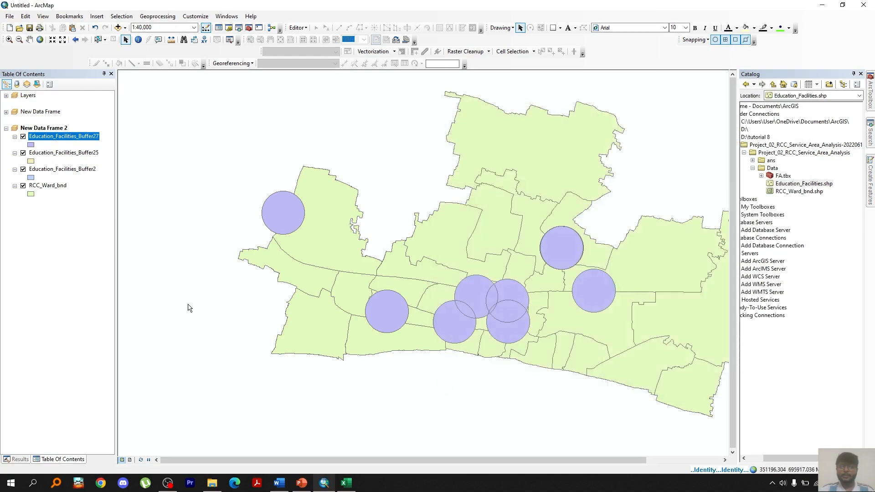
Open the identity layer's attribute table and add a Service_Area field
right_click(52, 136)
click(75, 163)
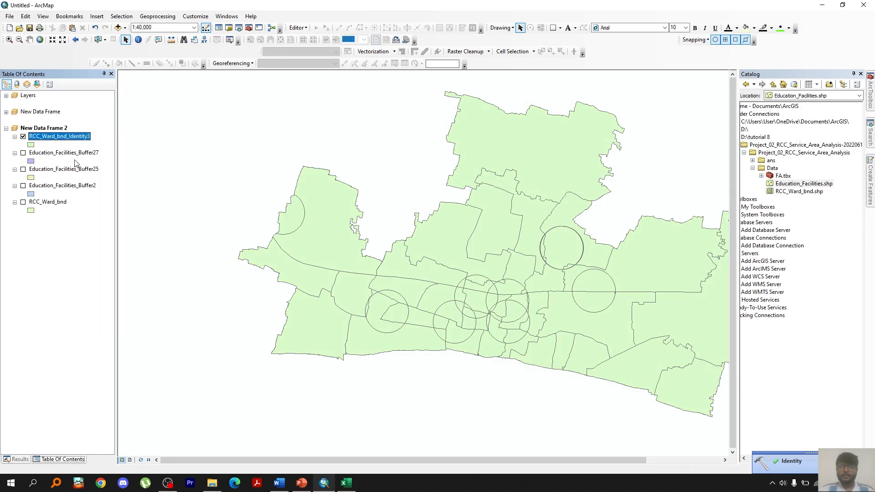
text(Service_Area)
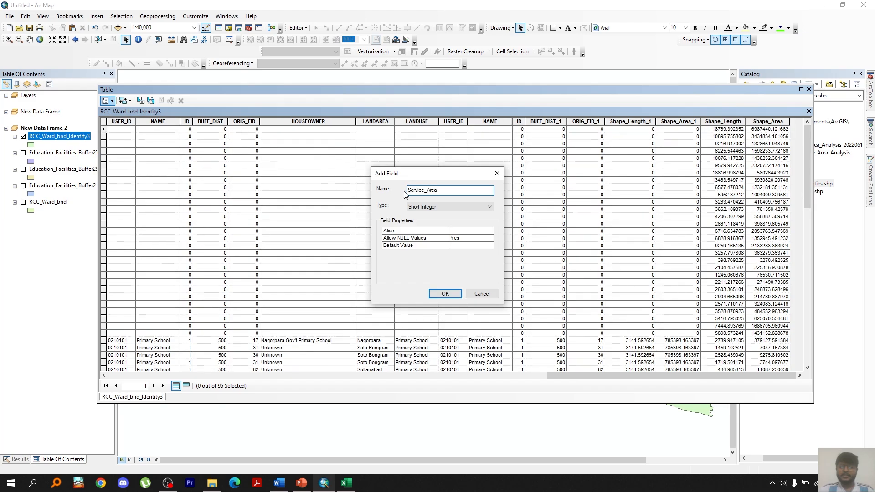
key(Return)
drag(578, 374, 606, 375)
Select all records in the attribute table and copy them
right_click(747, 122)
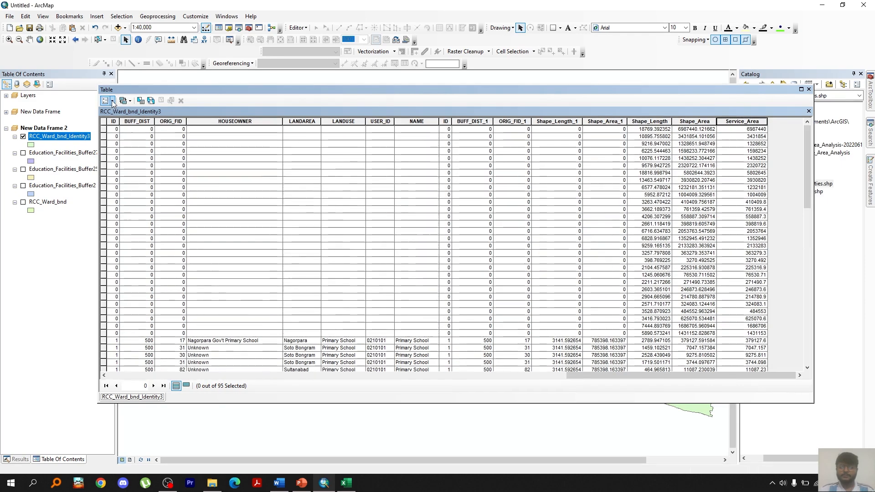
click(108, 100)
click(137, 154)
right_click(104, 129)
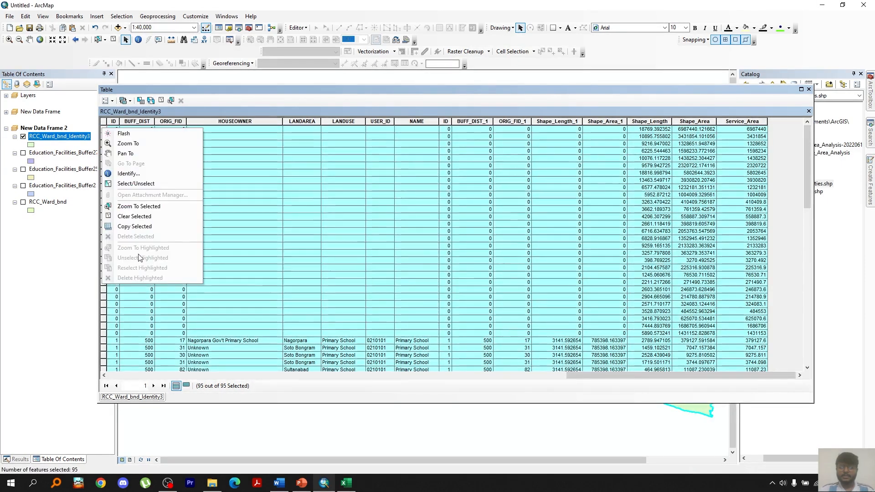
click(141, 227)
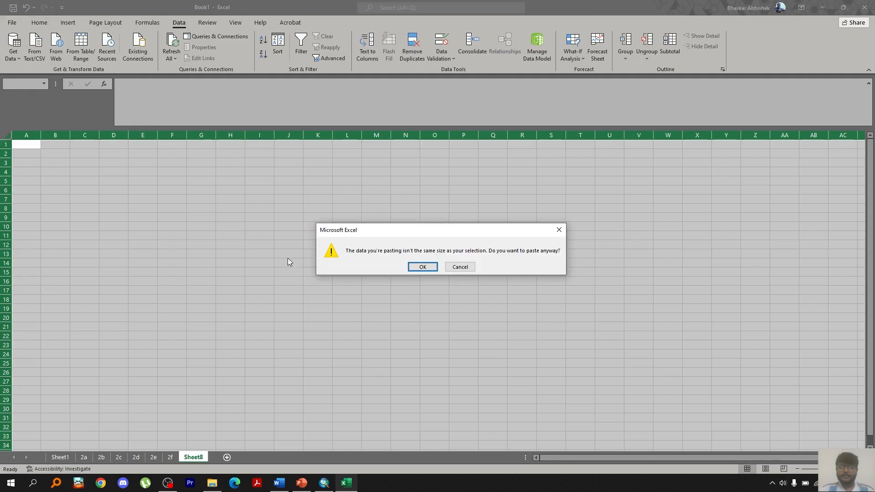
Paste the records into a new Excel sheet and format them as a table with headers
key(Return)
key(ctrl+t)
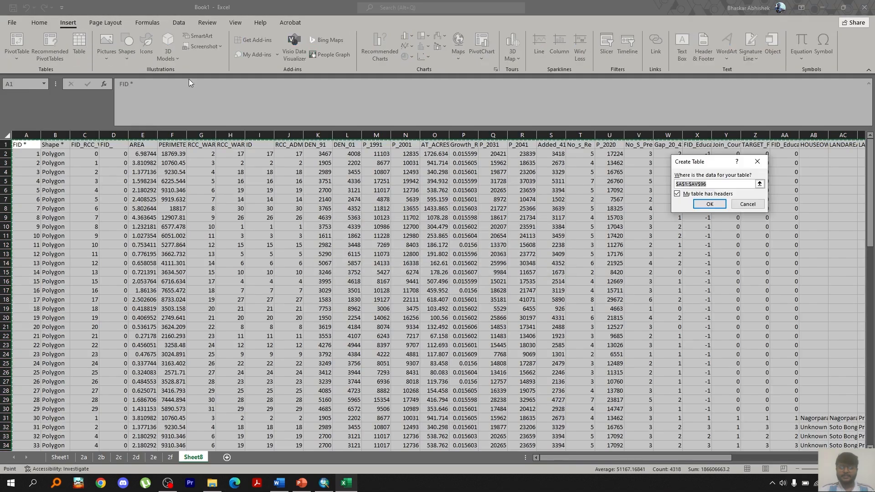
key(Return)
Add a Population column calculated as Service_Area multiplied by DEN_01
click(468, 377)
drag(543, 458, 728, 458)
click(845, 144)
text(Population)
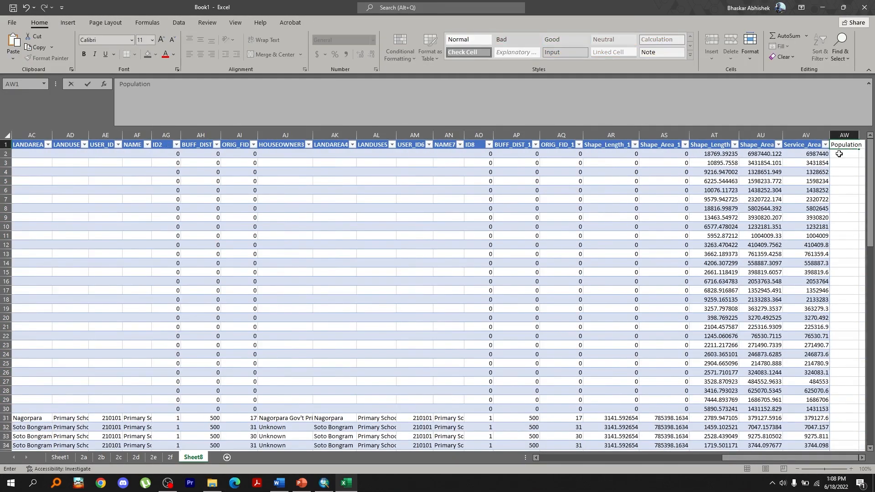
key(Return)
text(=)
click(771, 154)
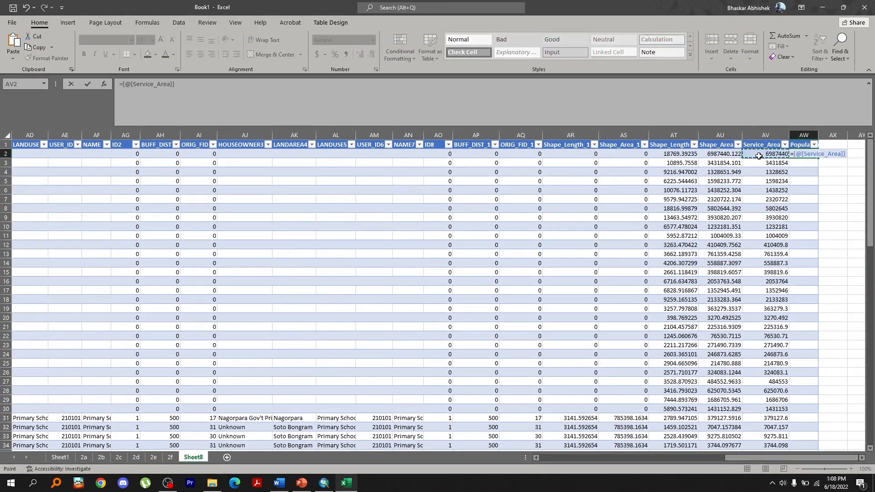
text(*)
drag(727, 459, 614, 460)
click(44, 155)
key(Return)
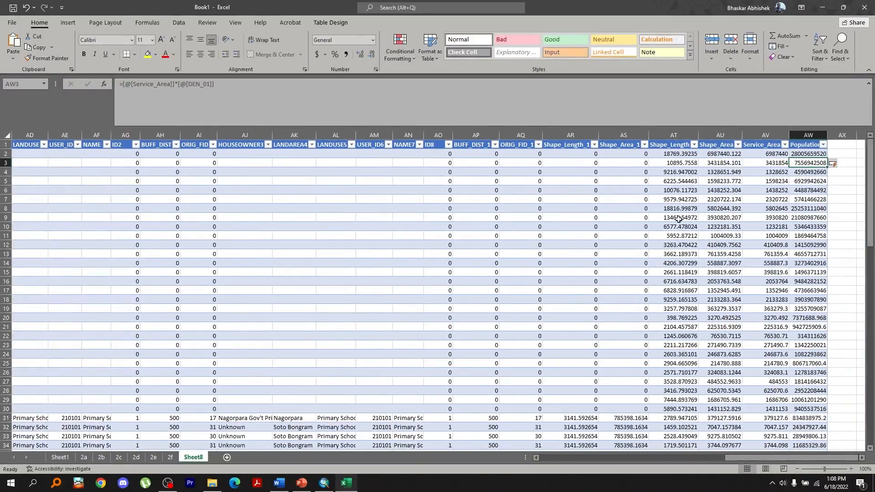
Insert a pivot table in a new sheet with RCC_WARD_ rows, Join_Count columns and sum of Population values
scroll(808, 189, down, 20)
scroll(808, 195, up, 20)
click(68, 23)
click(14, 42)
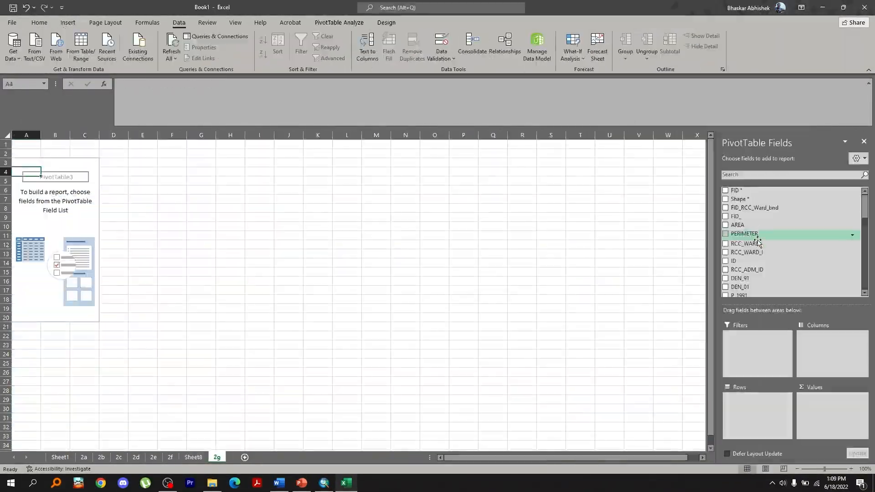
drag(748, 244, 758, 410)
scroll(765, 282, down, 10)
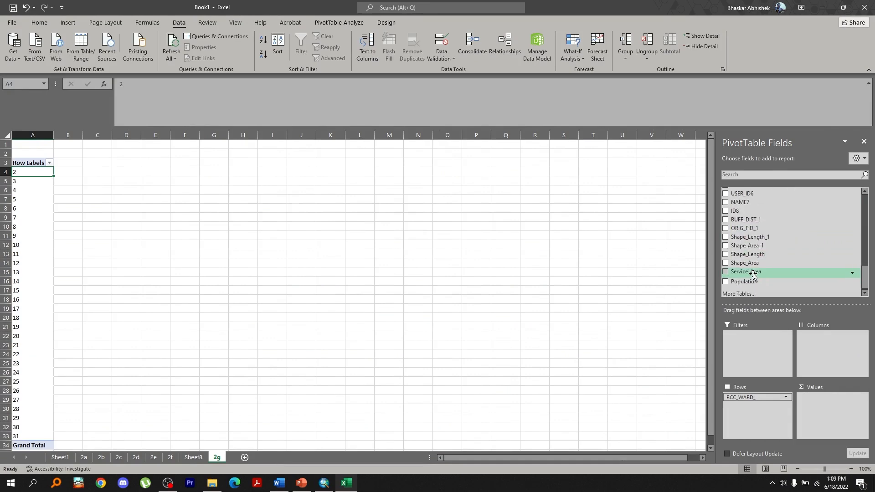
scroll(768, 281, up, 3)
drag(770, 201, 832, 347)
scroll(771, 273, down, 3)
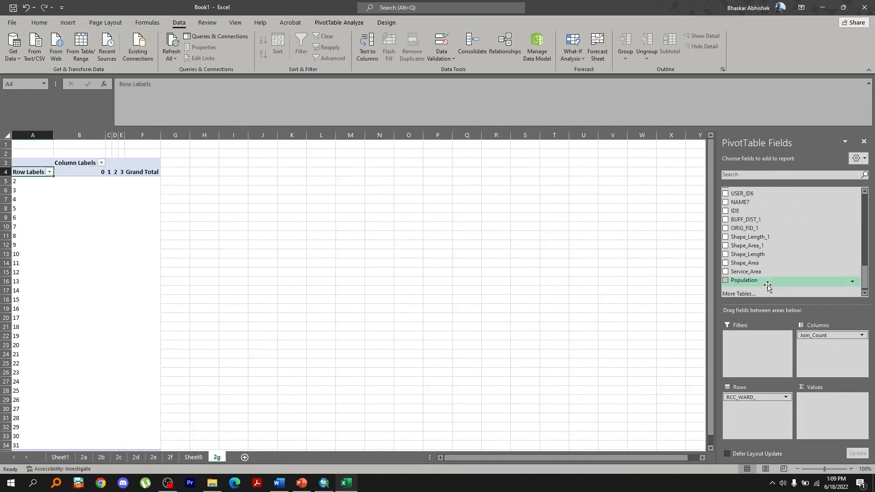
click(745, 280)
Filter the Join_Count columns to show only 2 and 3
click(116, 163)
click(28, 268)
click(27, 277)
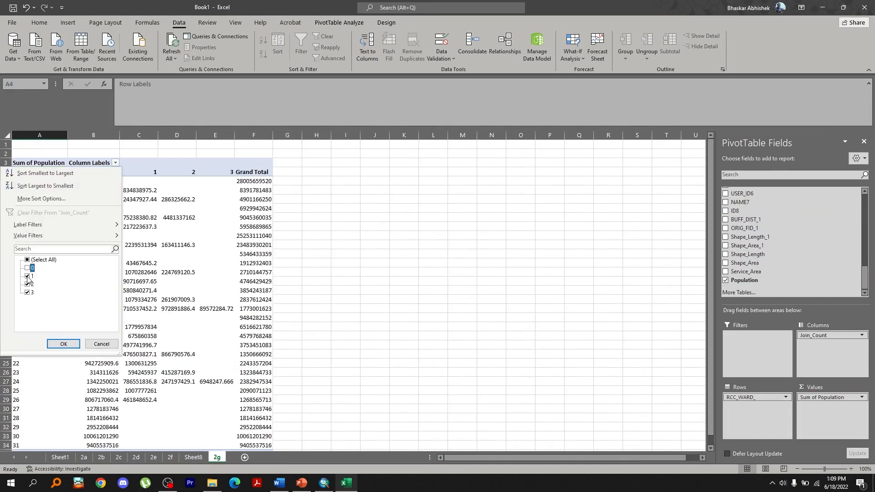
click(63, 345)
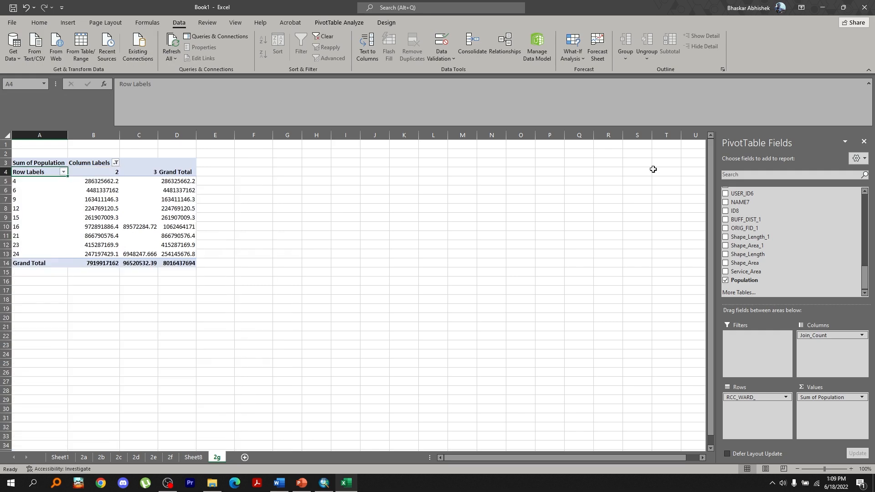
Show the pivot's Population values as % of Row Total
click(843, 398)
click(820, 389)
click(714, 140)
click(802, 163)
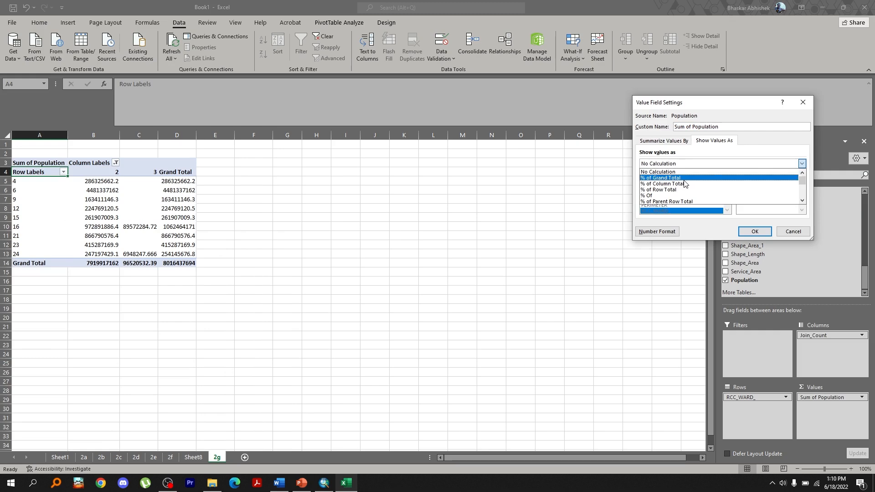
click(675, 190)
click(755, 232)
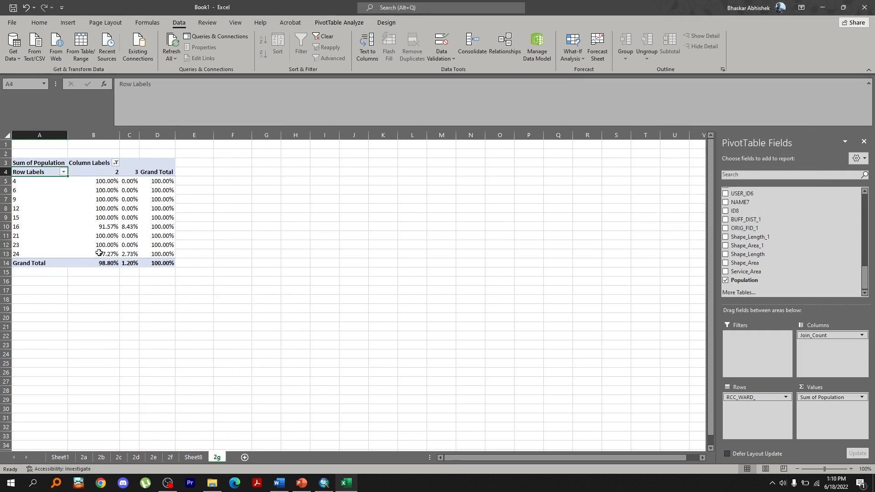